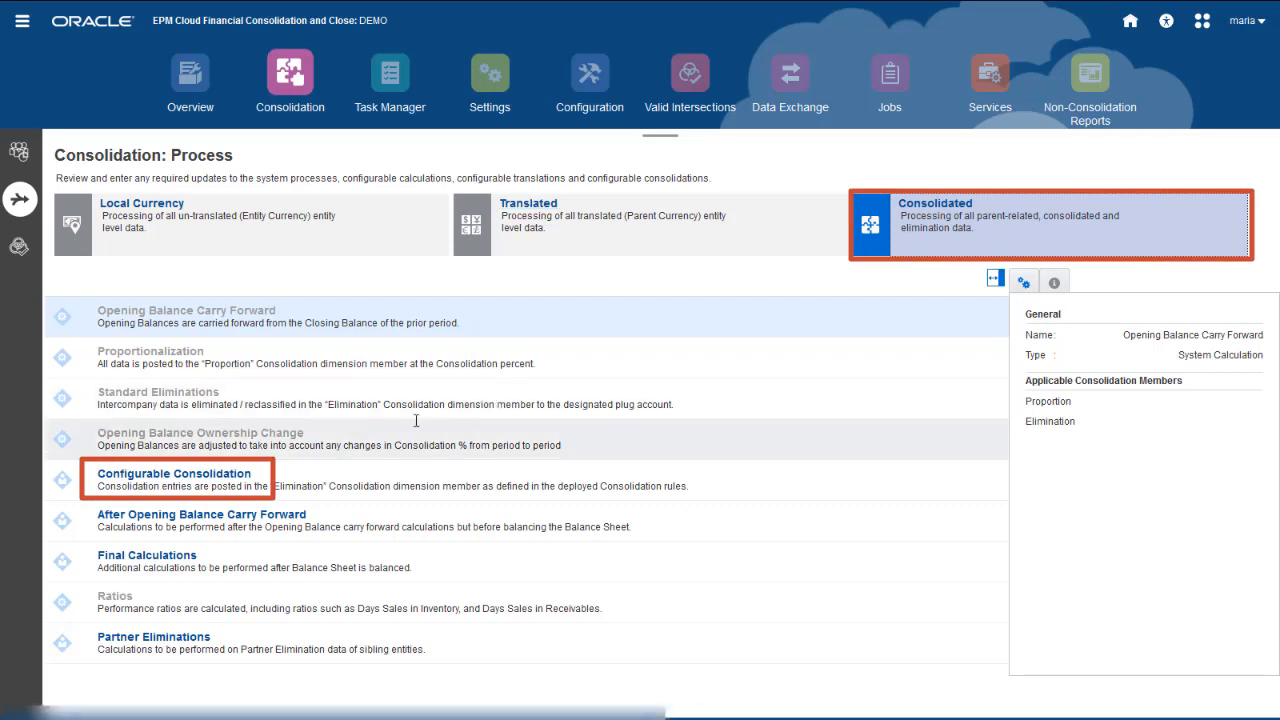
Open the Configurable Consolidation rules and expand the Equity Adjustments for Subsidiaries ruleset
left_click(222, 476)
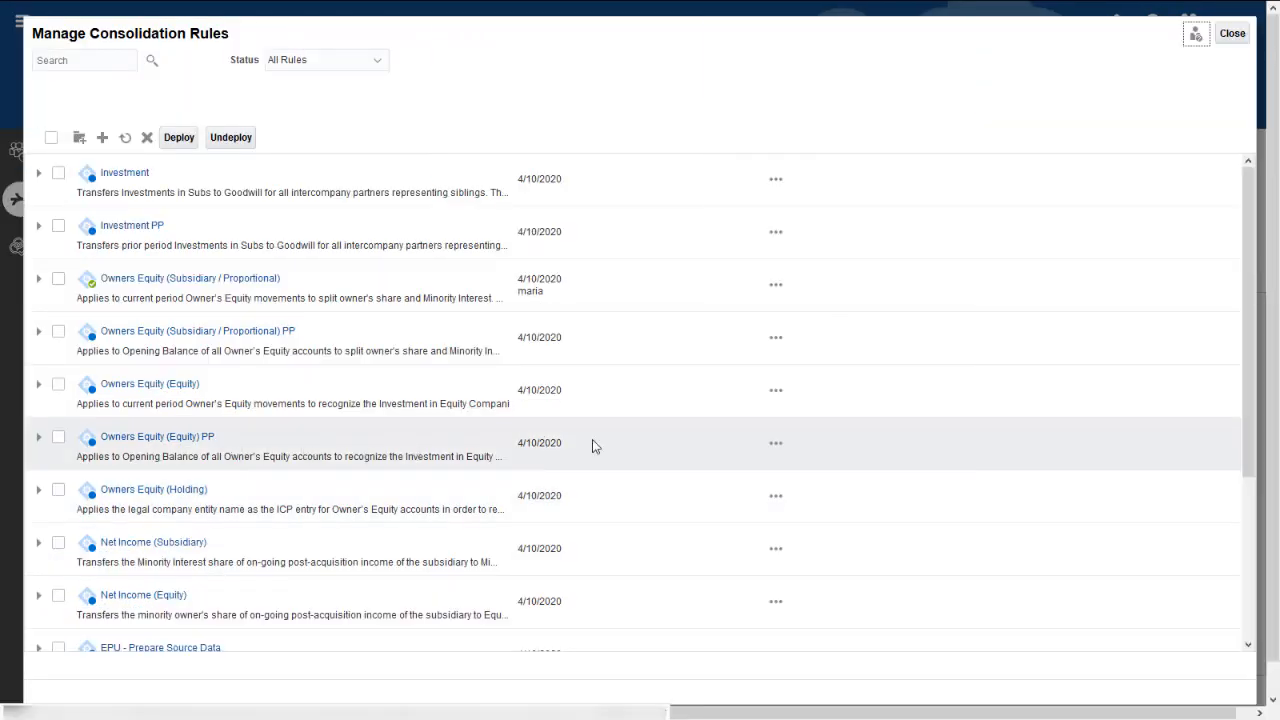
left_click_drag(1245, 346, 1252, 534)
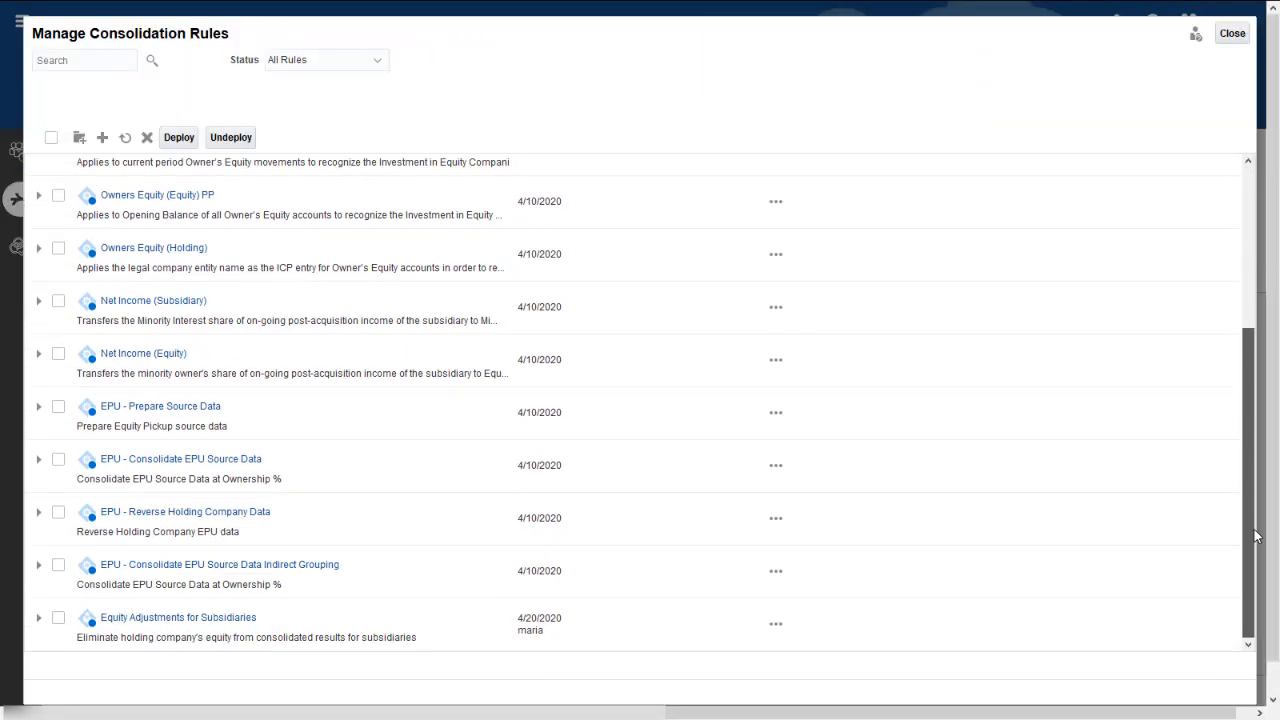
left_click(40, 624)
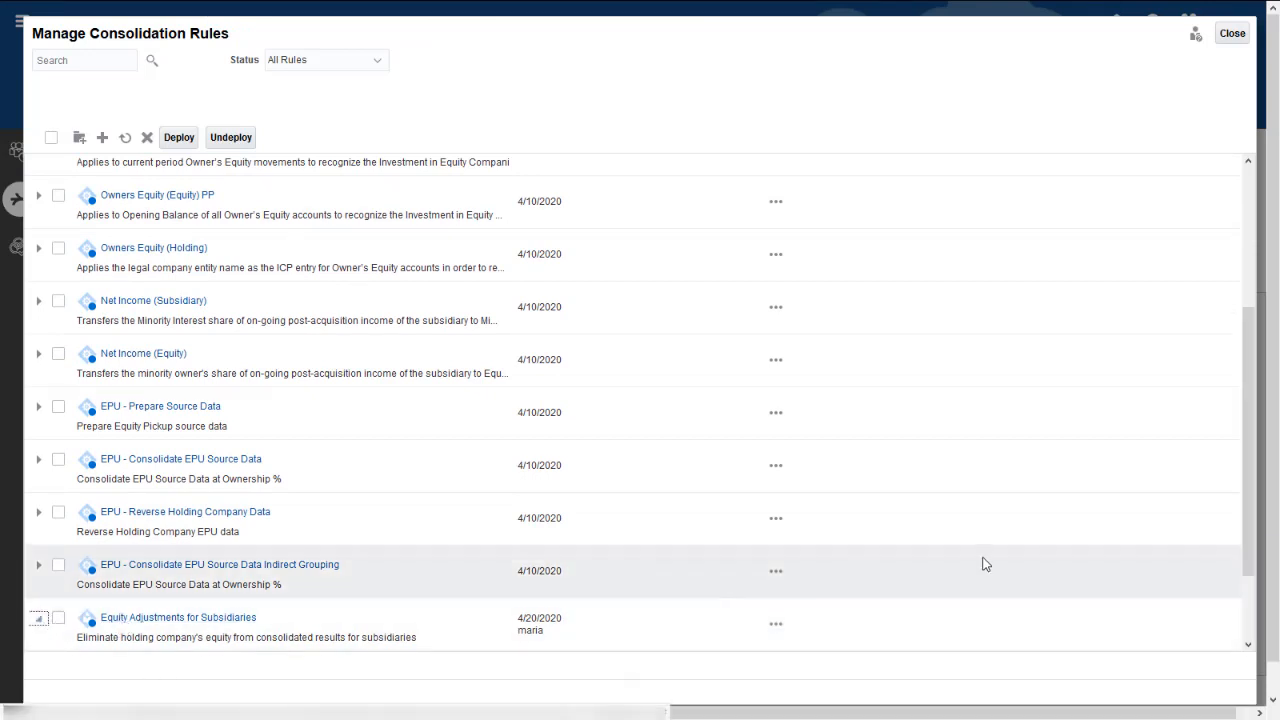
left_click_drag(1249, 563, 1266, 634)
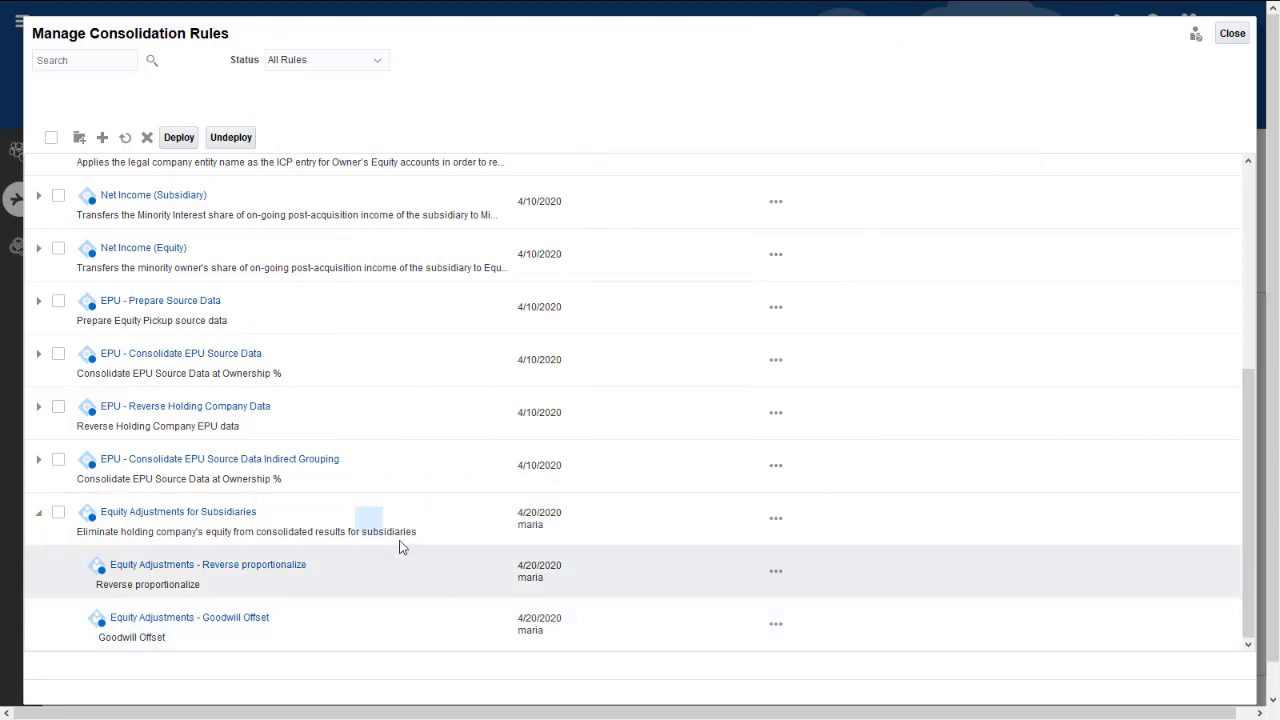
Add a rule to the ruleset named "Equity Adjustments for Subsidiaries" with the description "Transfer owners equity to minority interest"
left_click(368, 520)
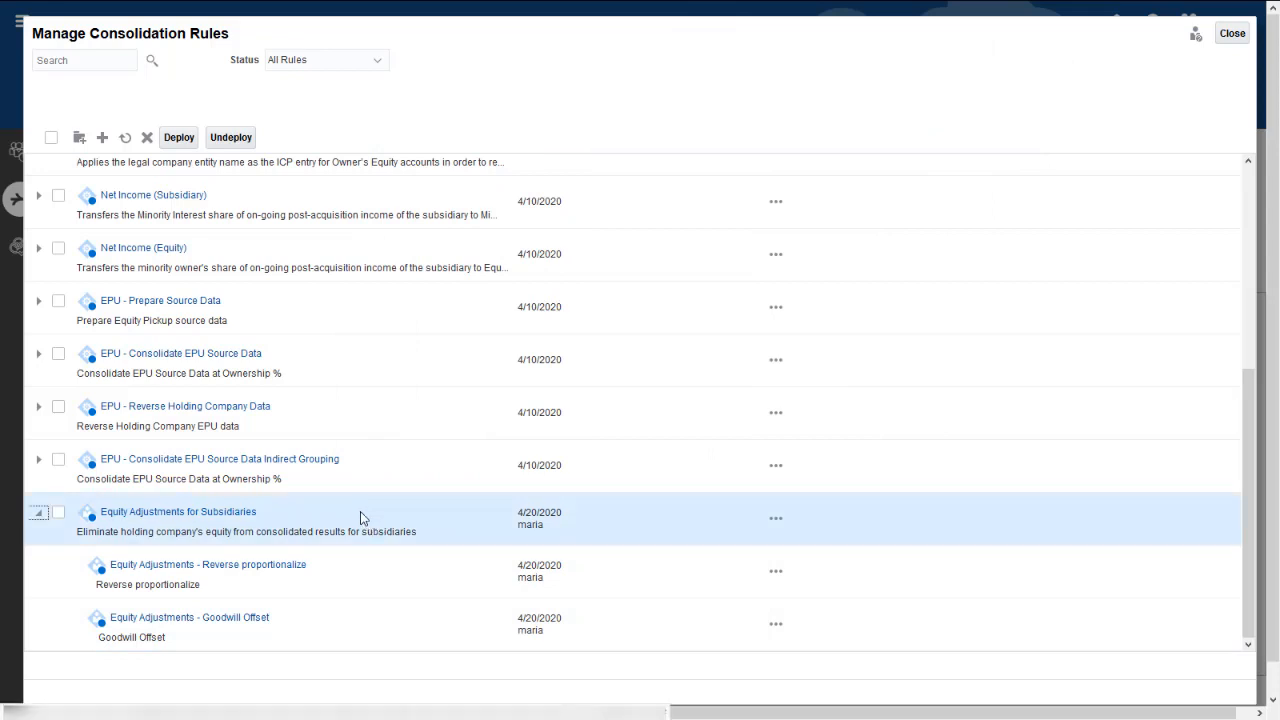
left_click(103, 145)
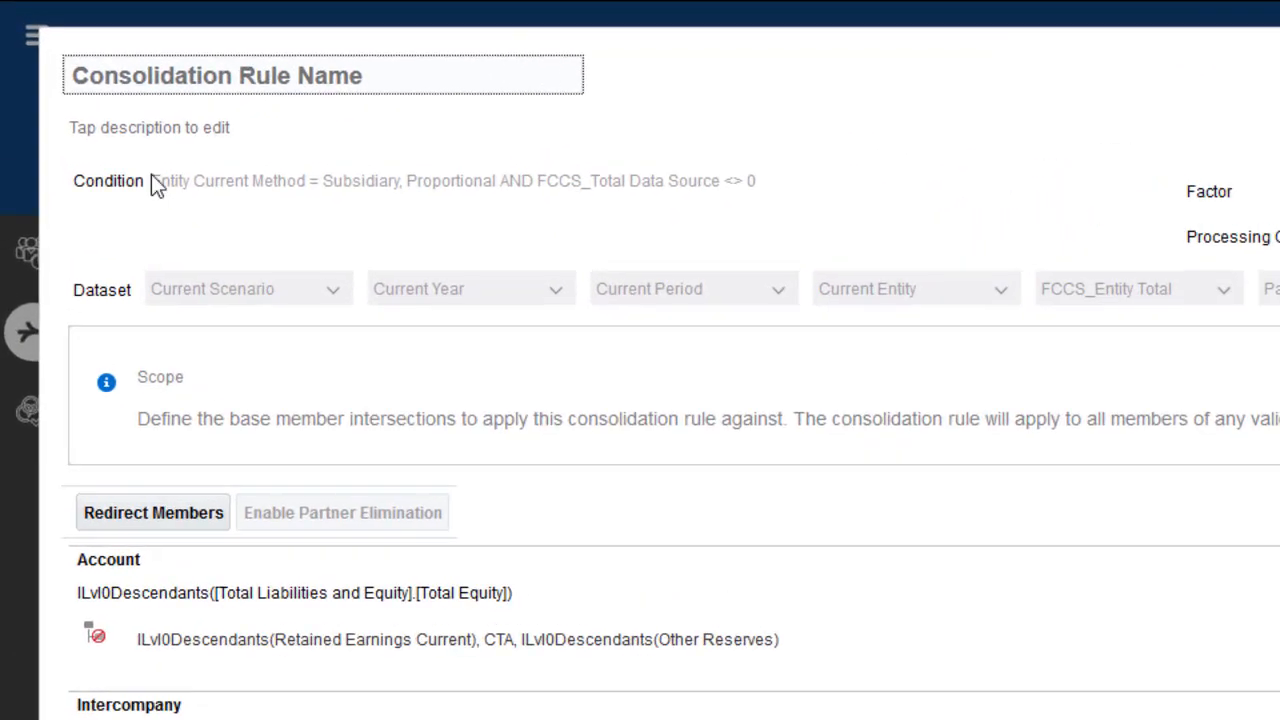
type("Equity Adjustments for Subsidiaries")
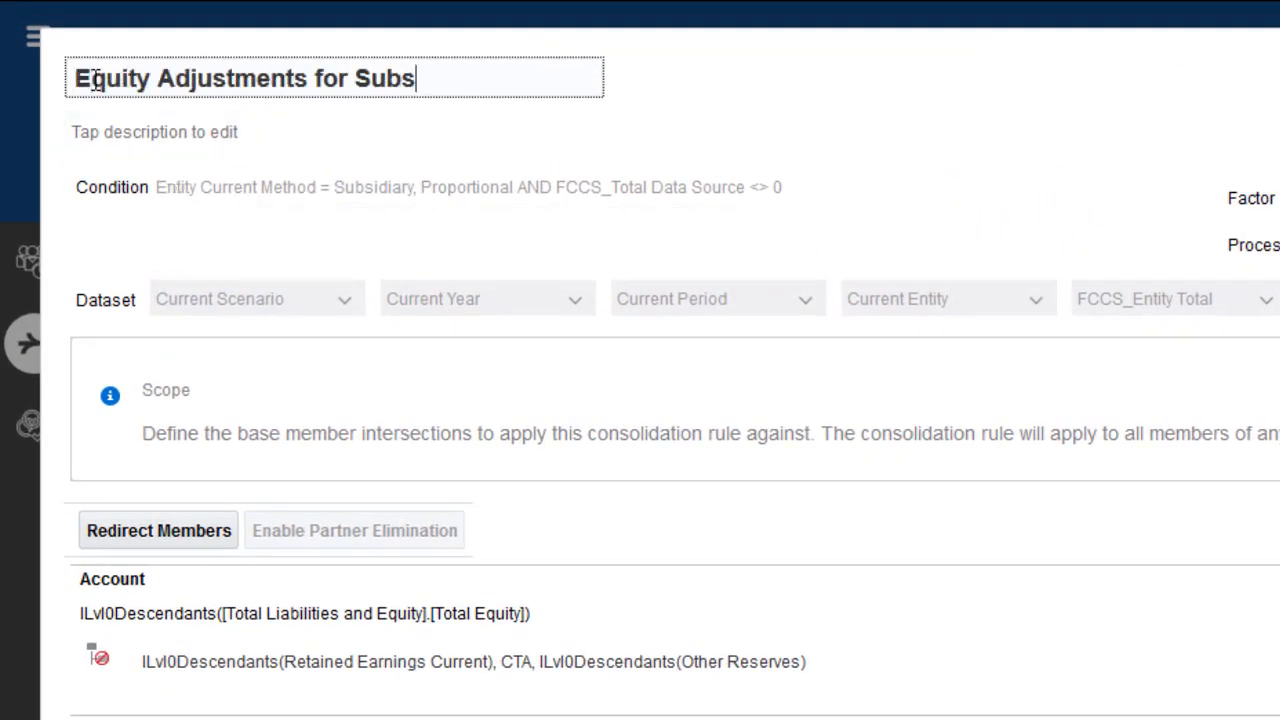
left_click(105, 116)
type("Transfer owners equity to minority interest")
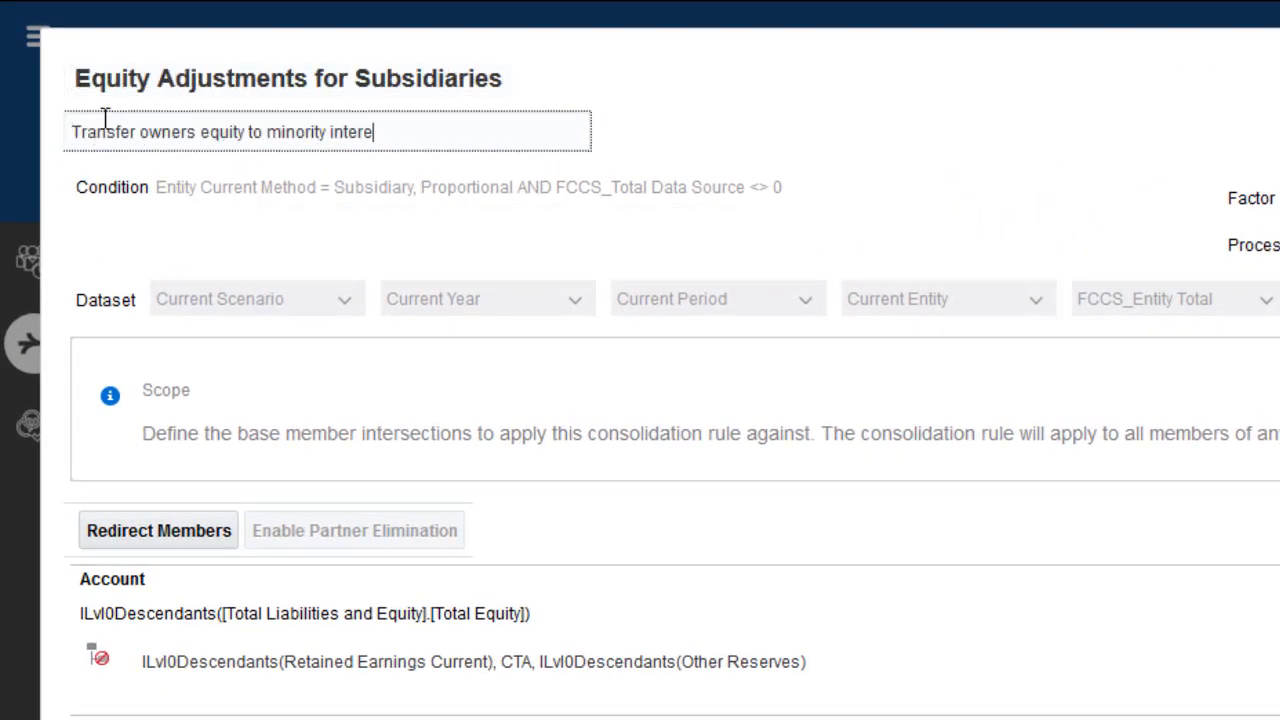
left_click(899, 167)
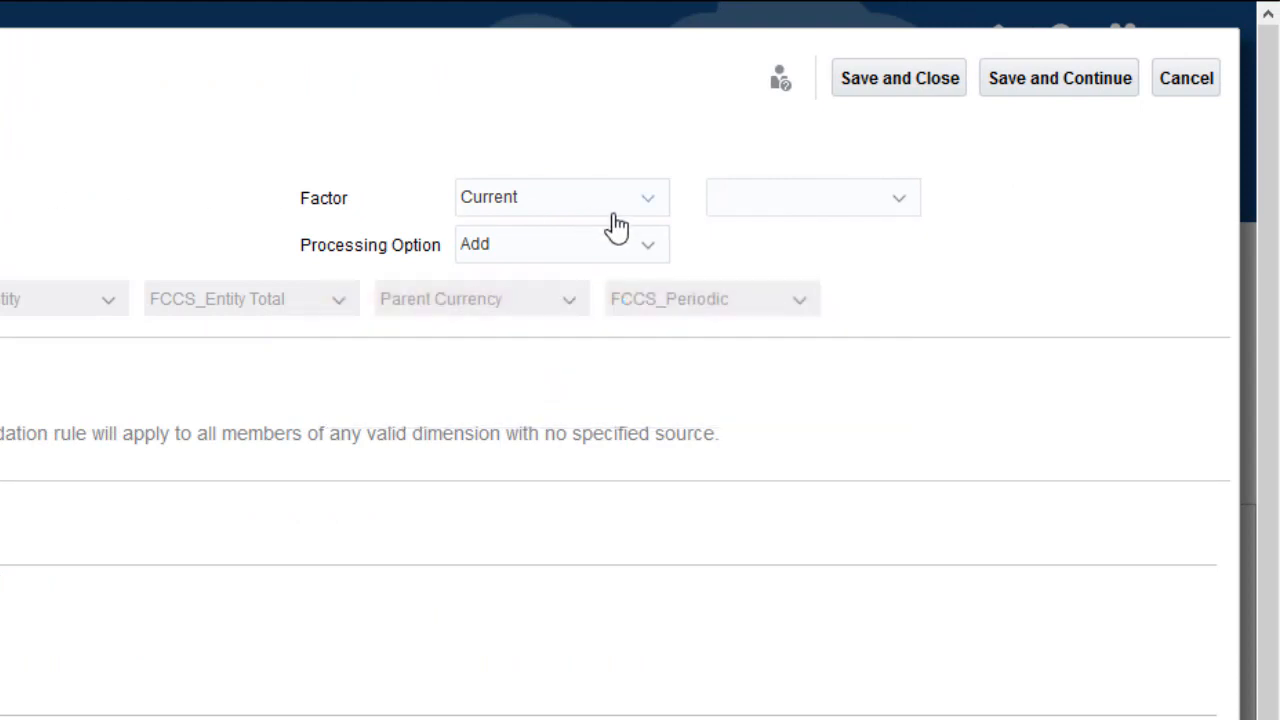
Set the rule's factor to Current Entity Minority Interest %, with Add as the processing option
left_click(650, 208)
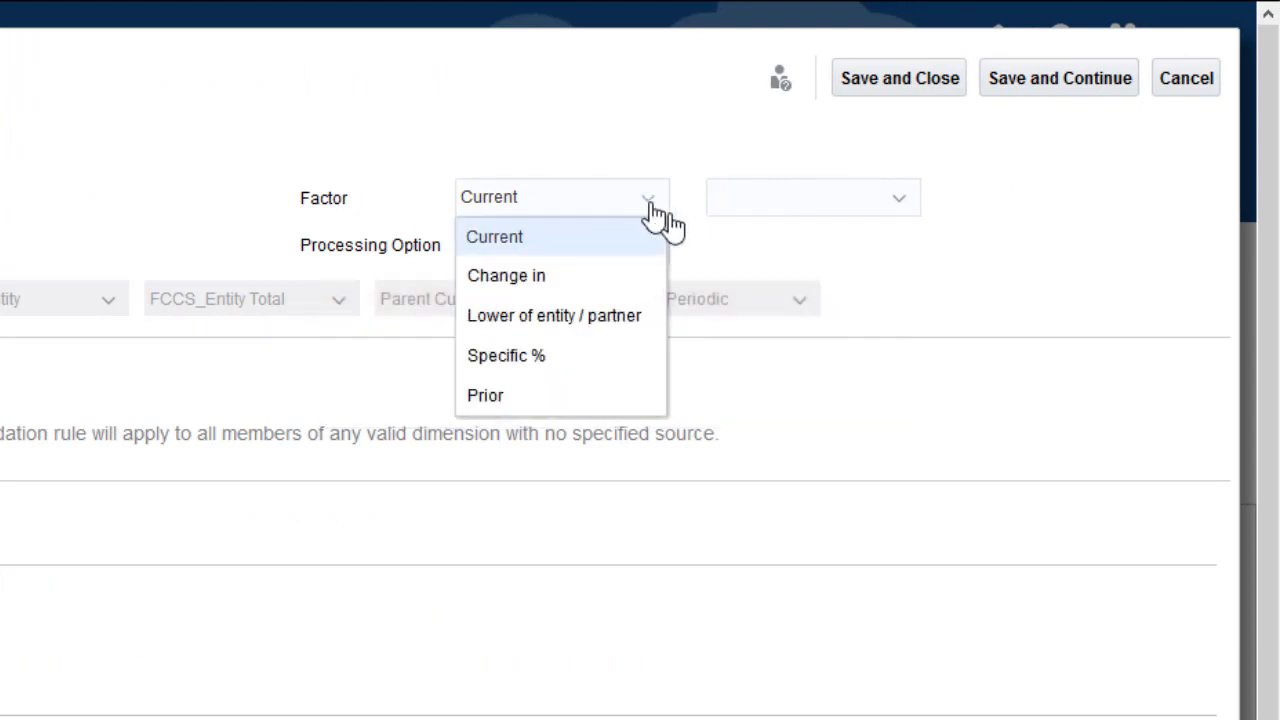
left_click(724, 252)
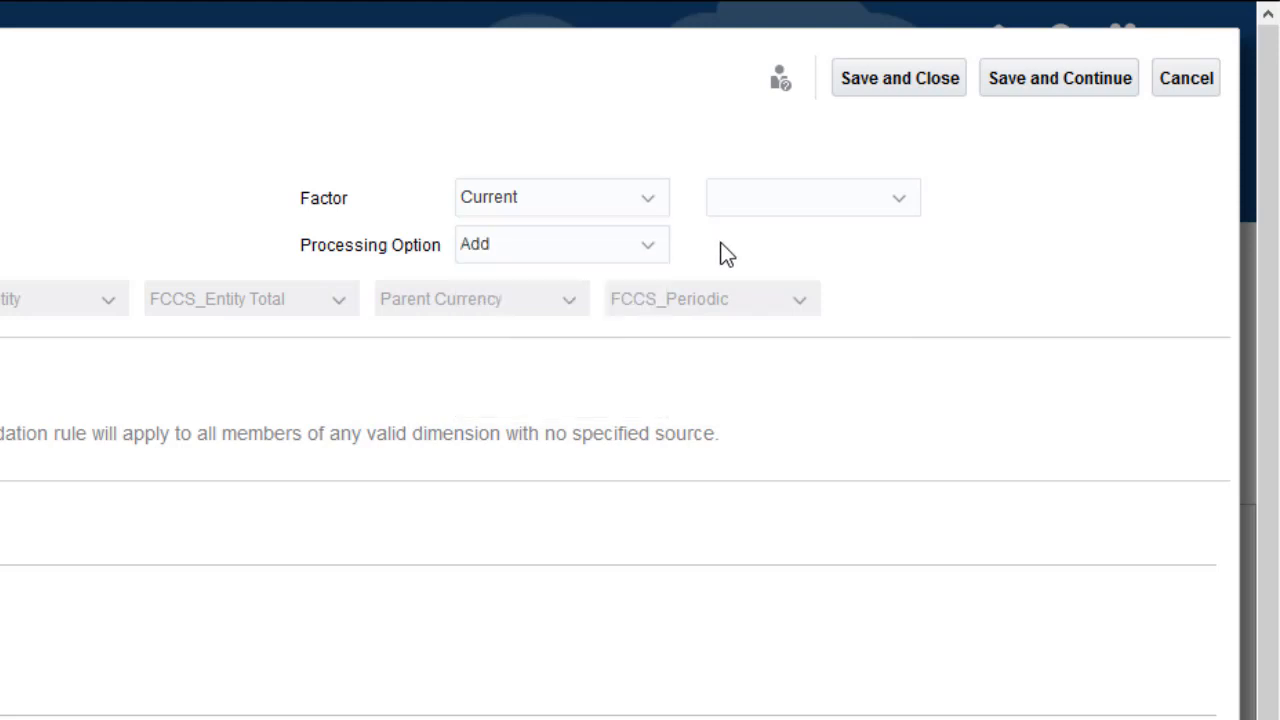
left_click(910, 208)
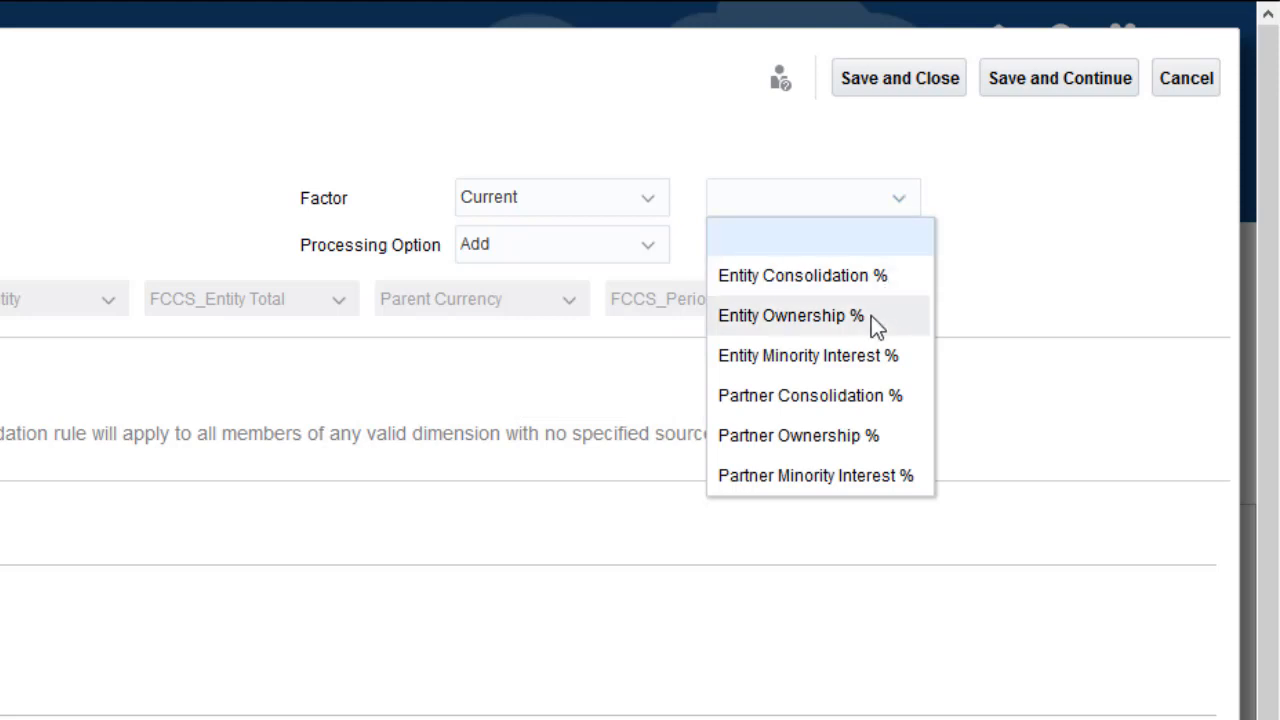
left_click(857, 352)
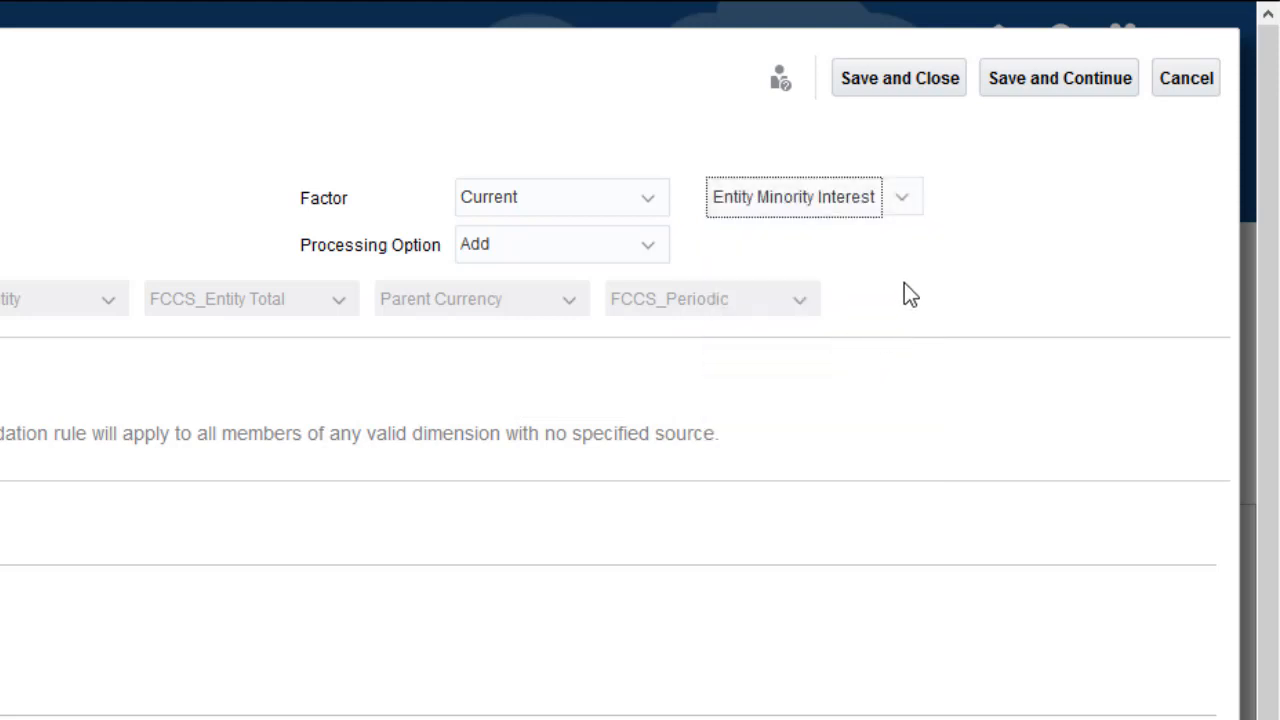
left_click(647, 248)
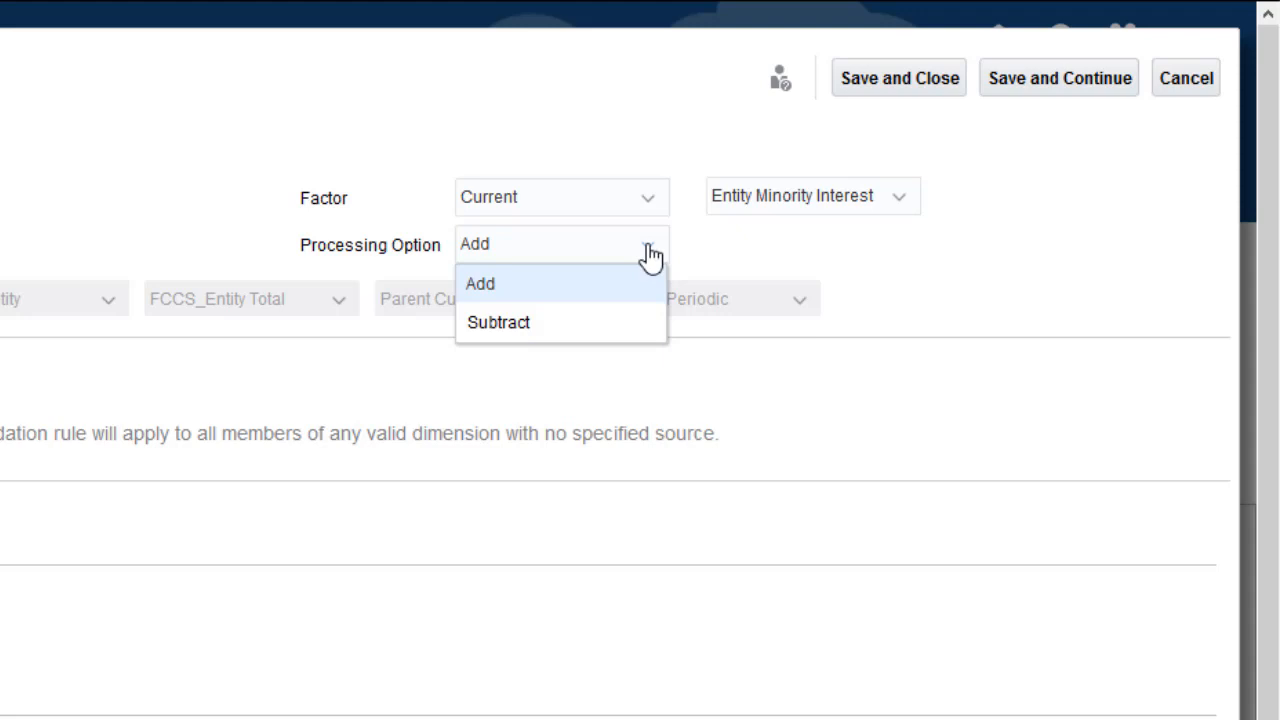
left_click(651, 257)
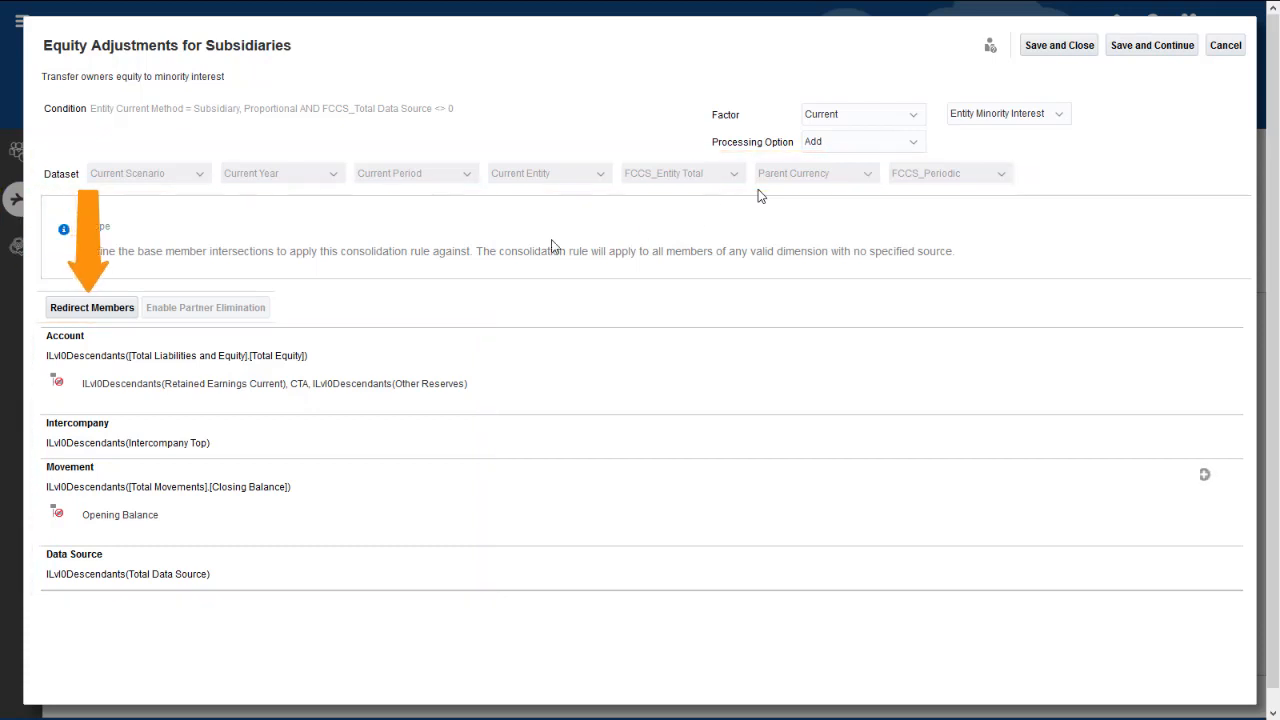
Enable member redirection for the rule and redirect the Account dimension to minority interest
left_click(95, 311)
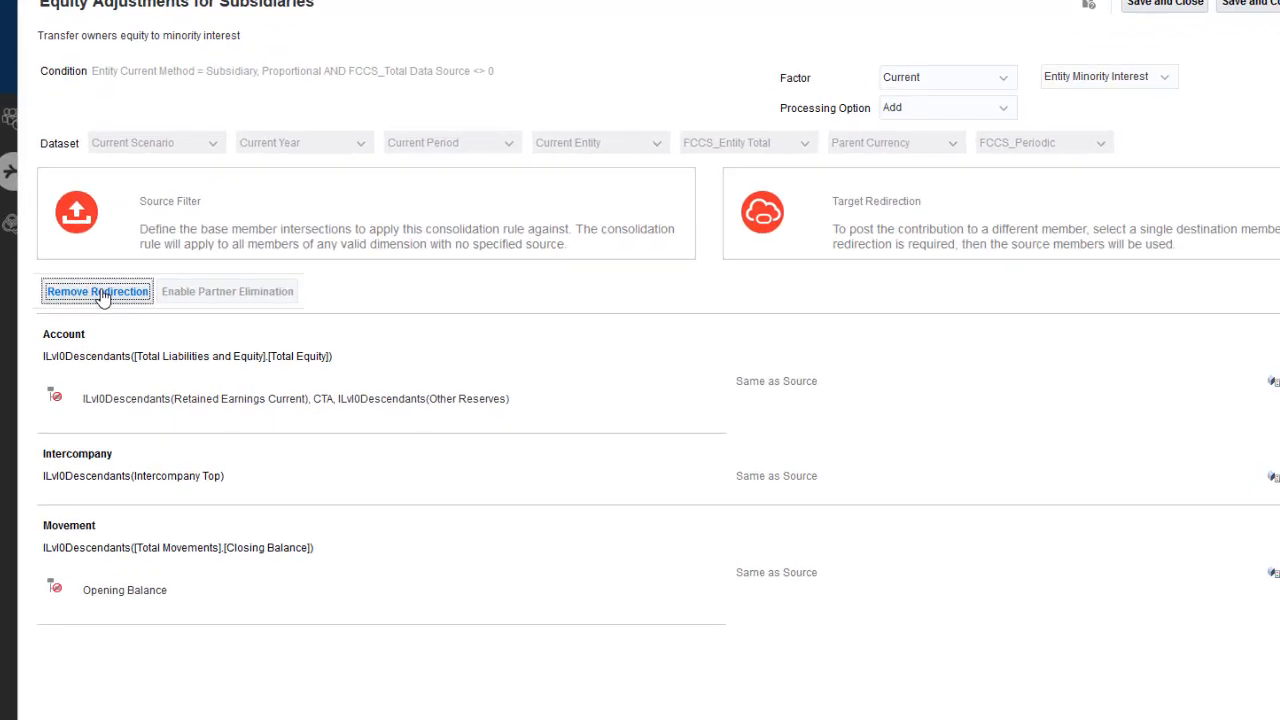
left_click(965, 362)
type("mi")
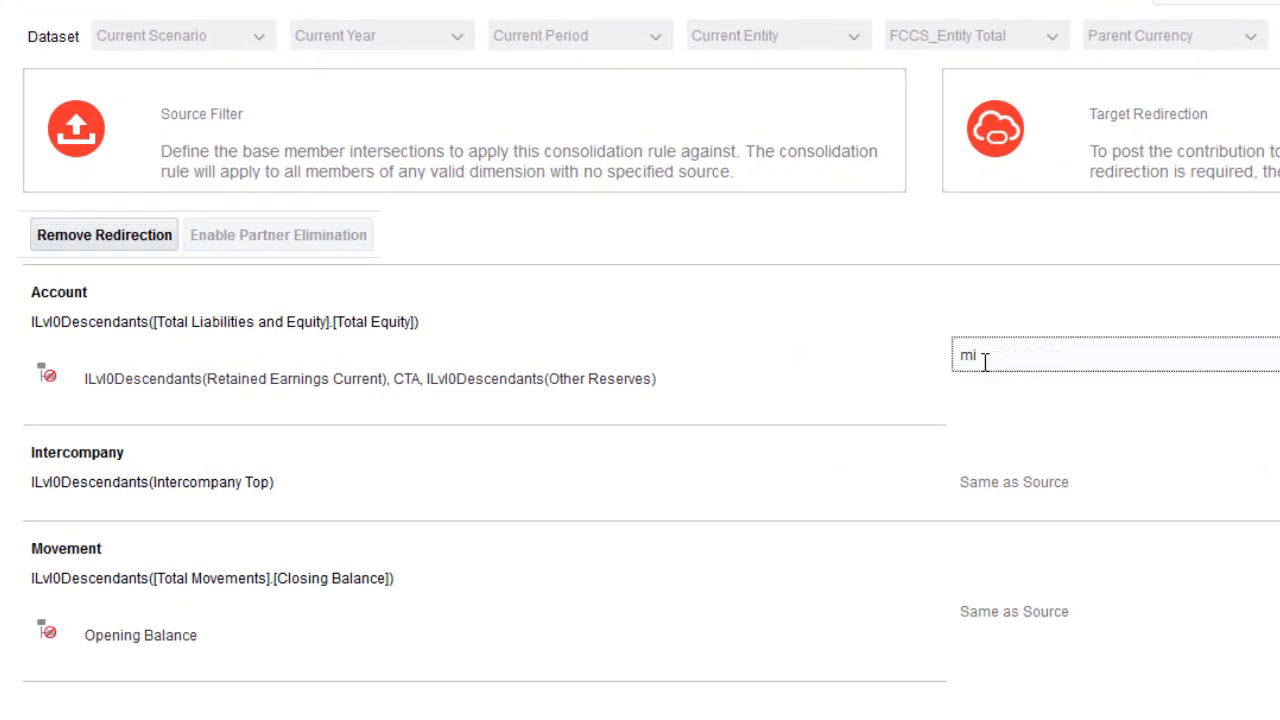
type("nority interest")
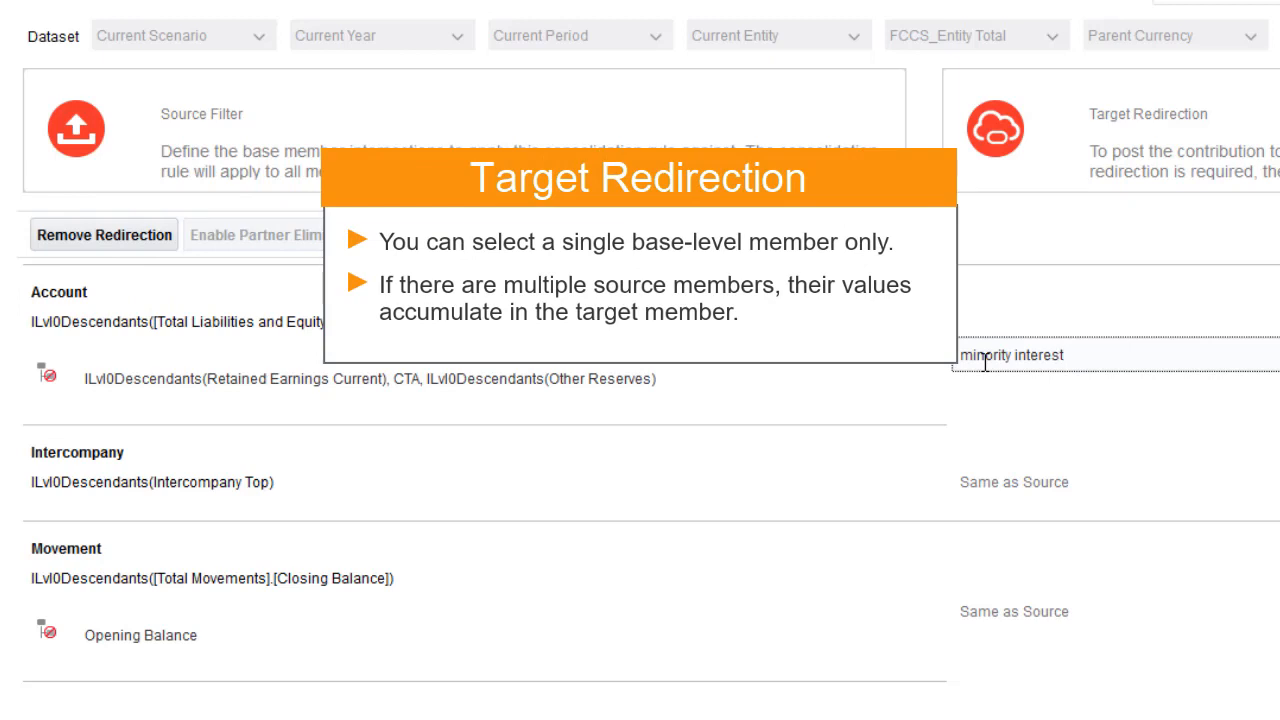
key("Tab")
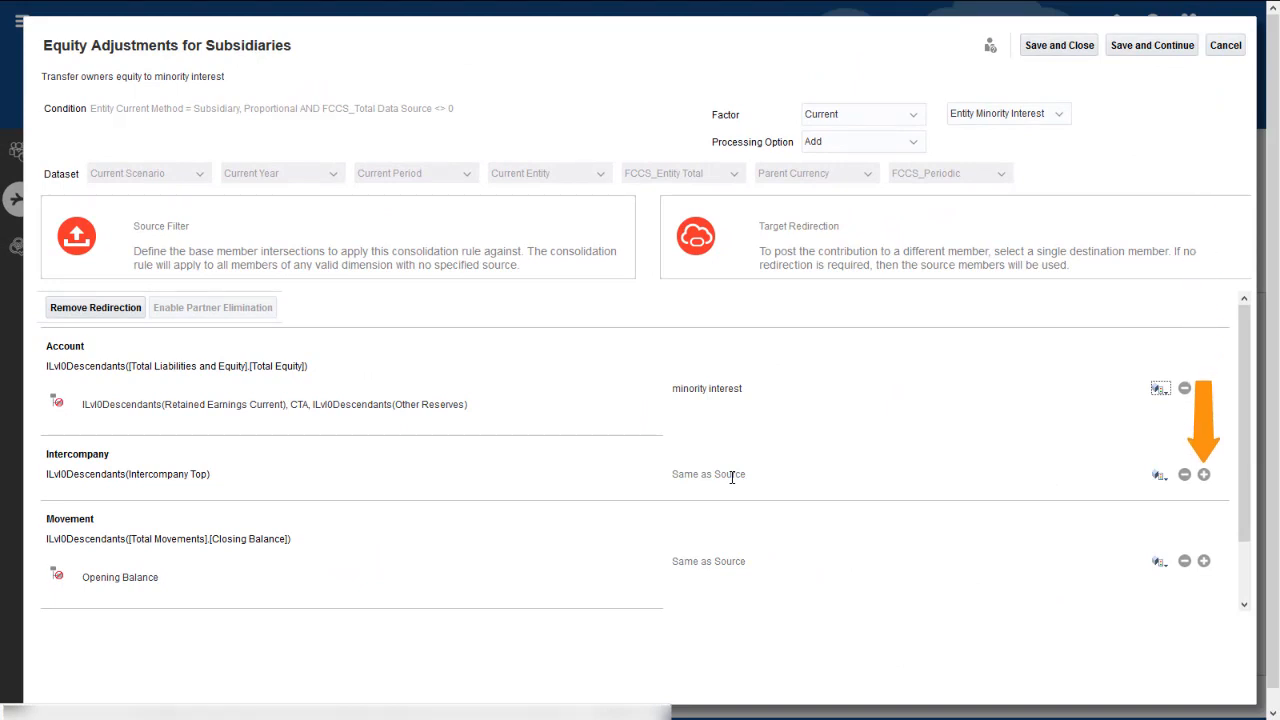
Start an advanced condition for the Intercompany redirection, using the Entity dimension, Member Name attribute and Equals operator
left_click(732, 477)
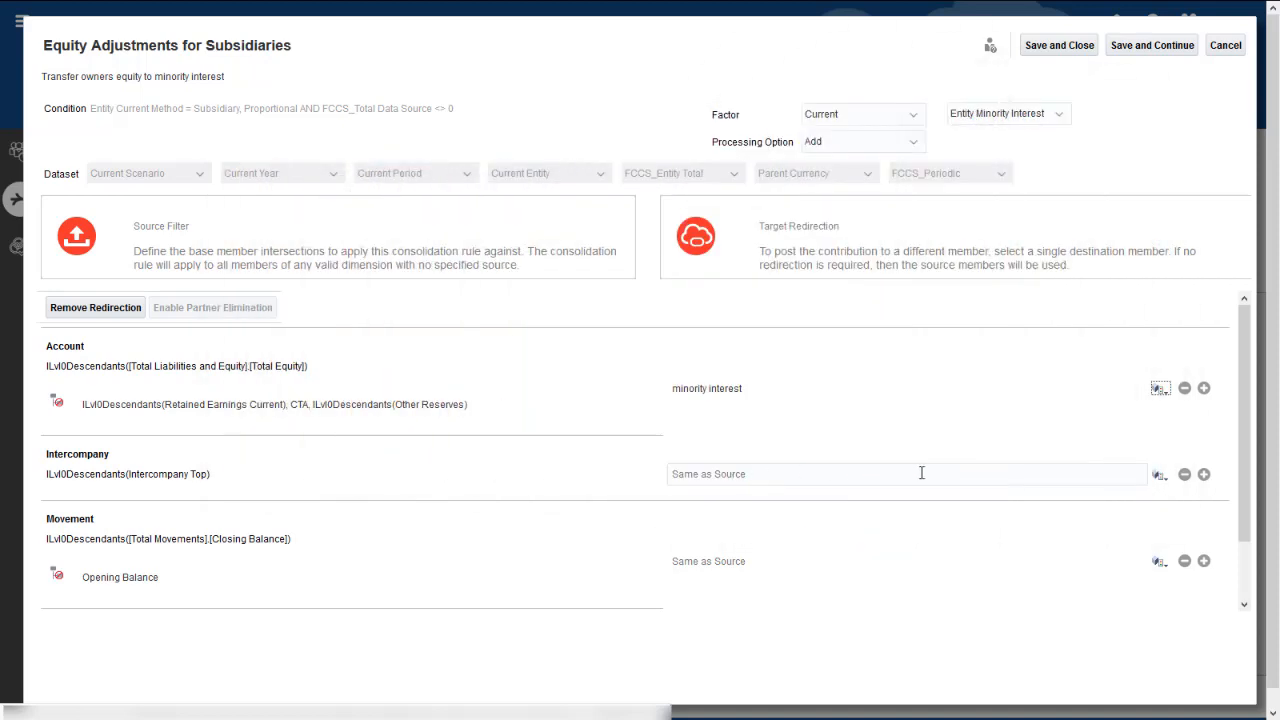
left_click(1204, 476)
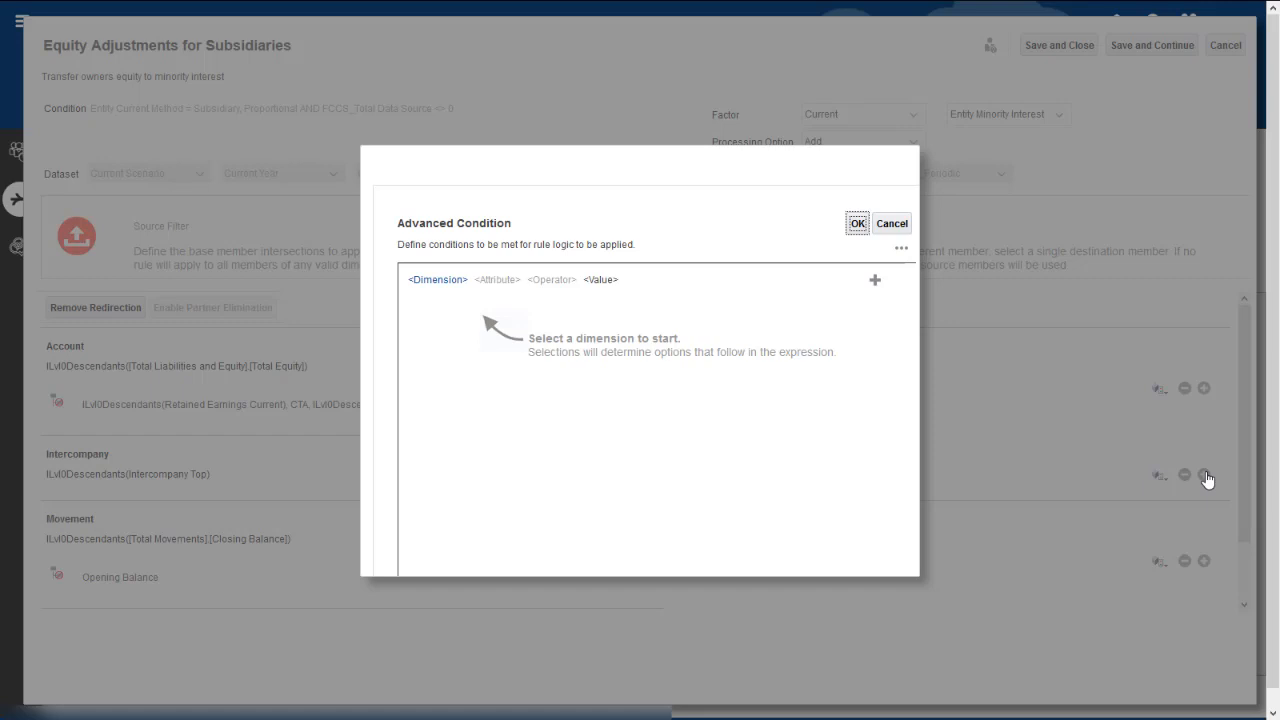
left_click(431, 282)
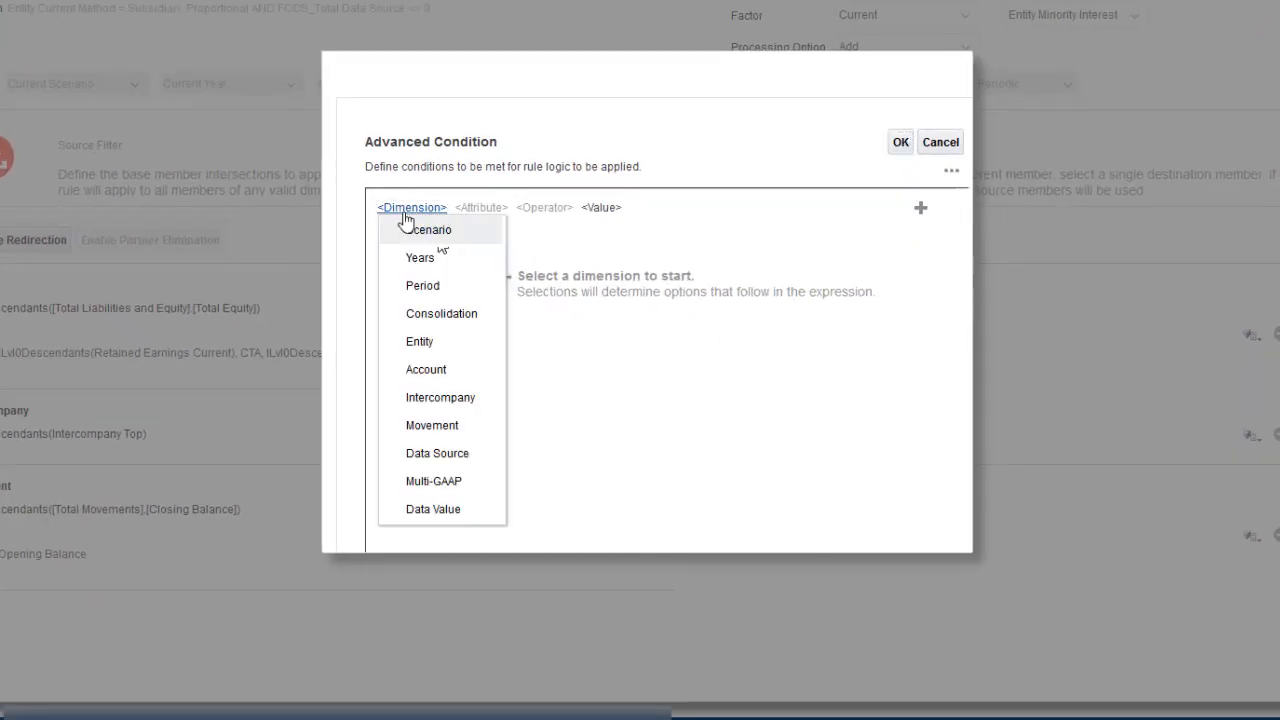
left_click(419, 341)
left_click(440, 207)
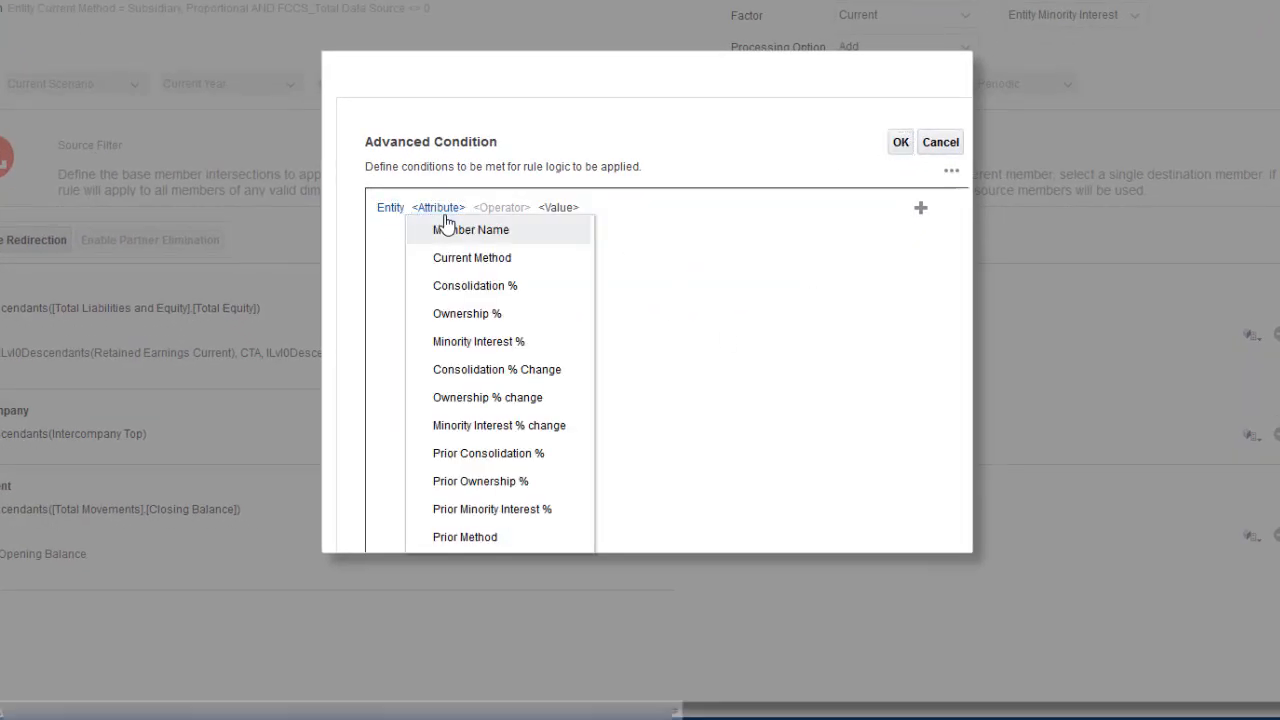
left_click(478, 227)
left_click(523, 207)
left_click(527, 226)
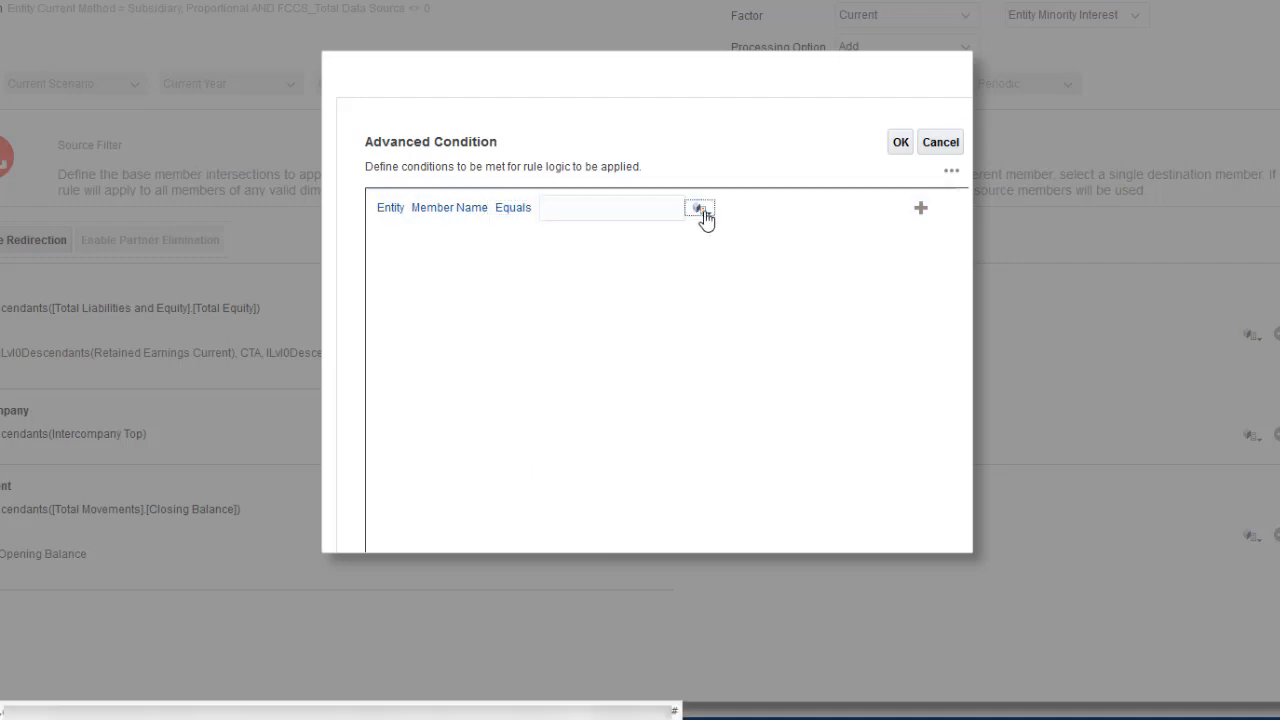
Set the condition's value to the consolidation string #Legal Company# and apply the condition
left_click(701, 215)
left_click(516, 568)
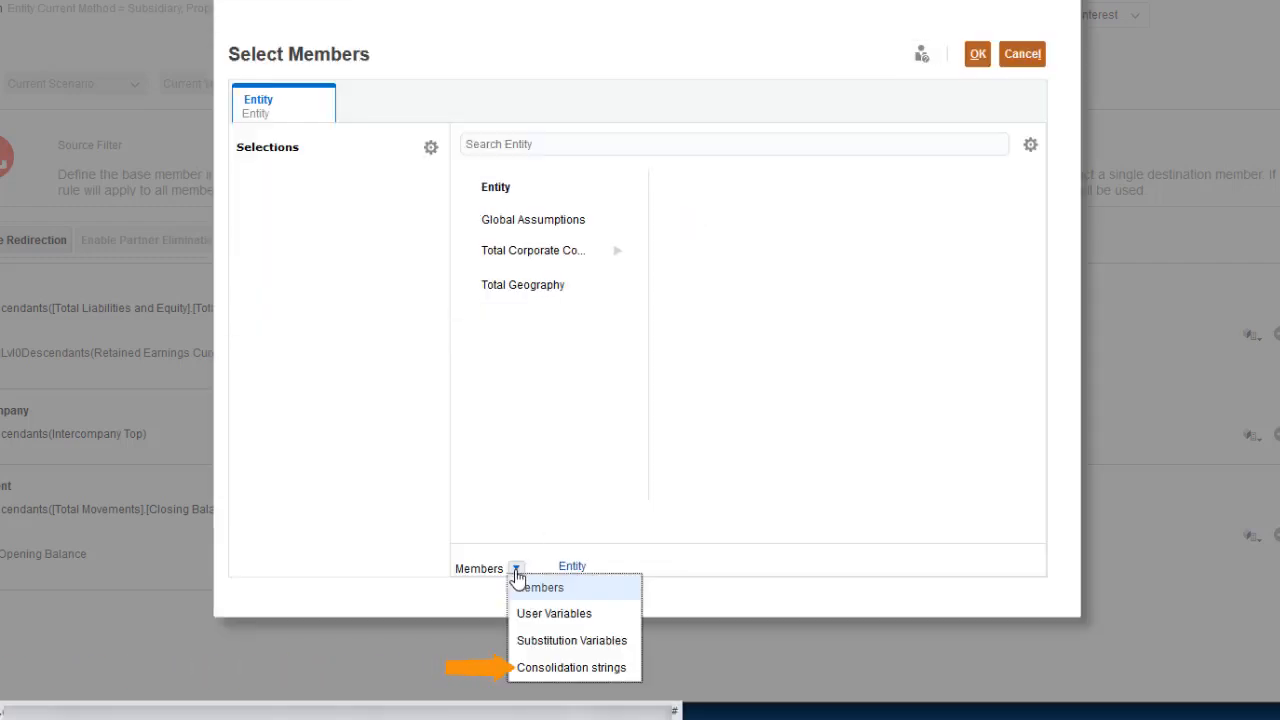
left_click(543, 668)
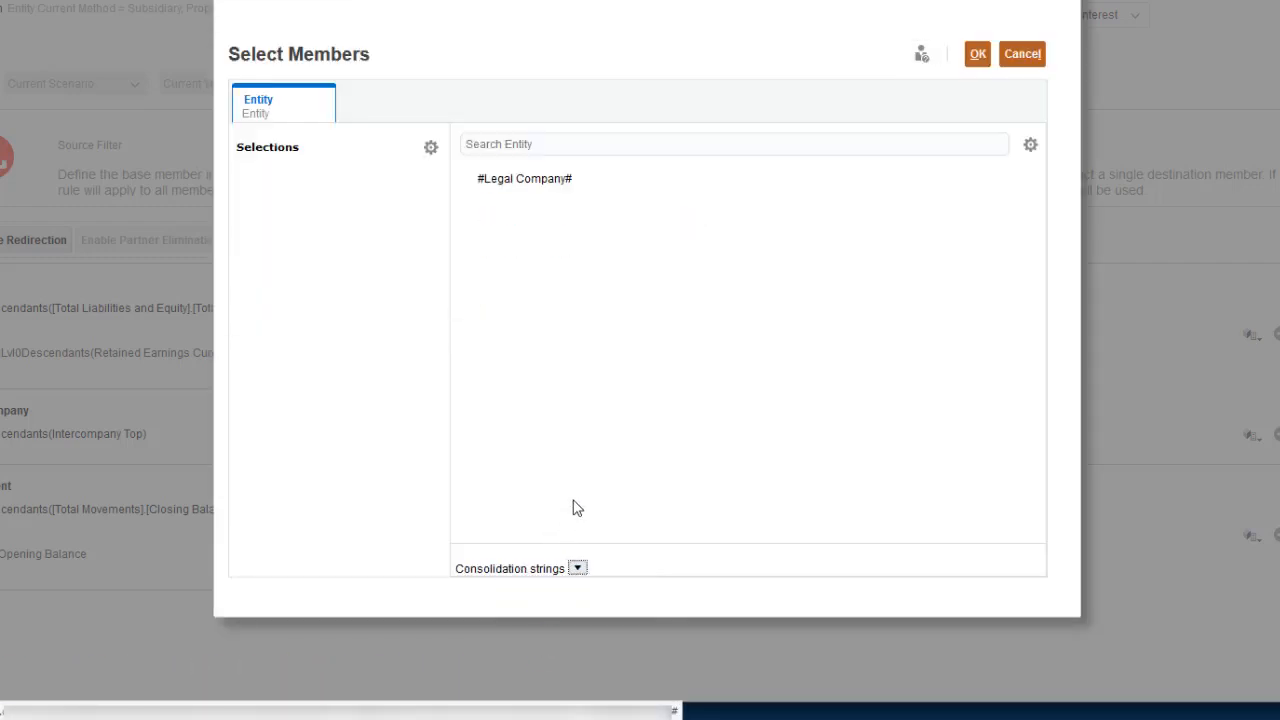
left_click(470, 186)
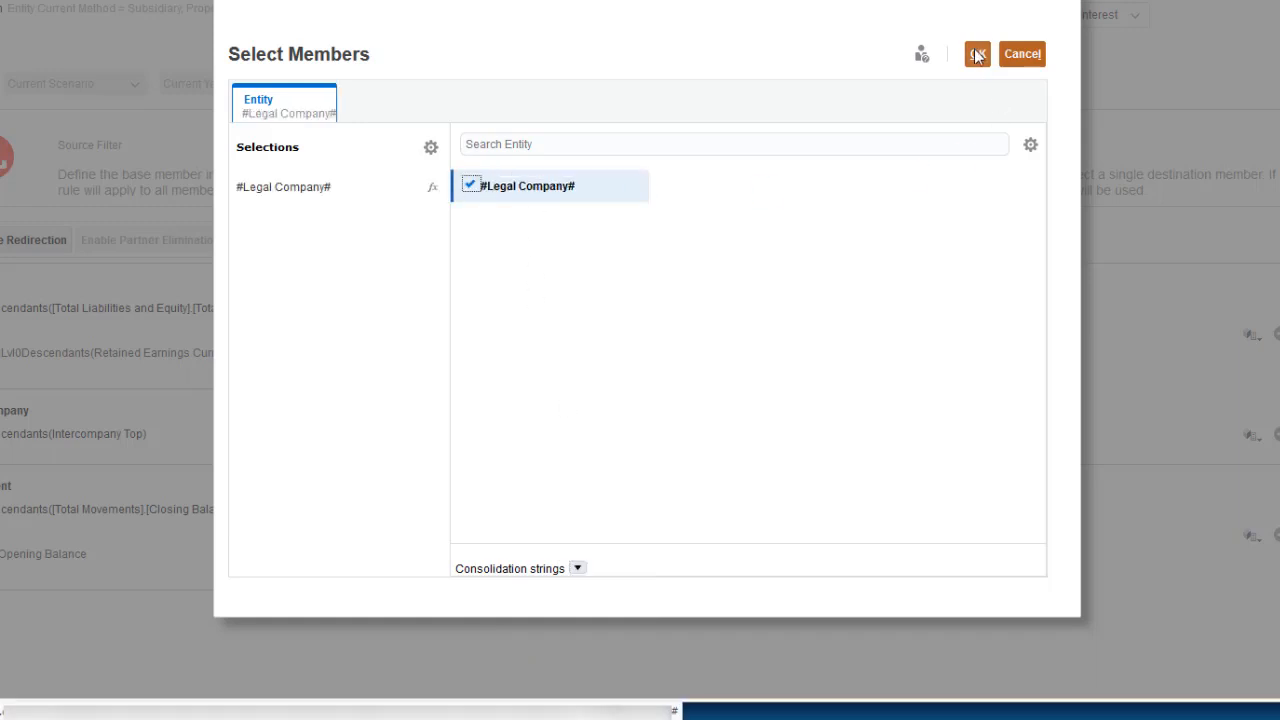
left_click(977, 54)
left_click(900, 143)
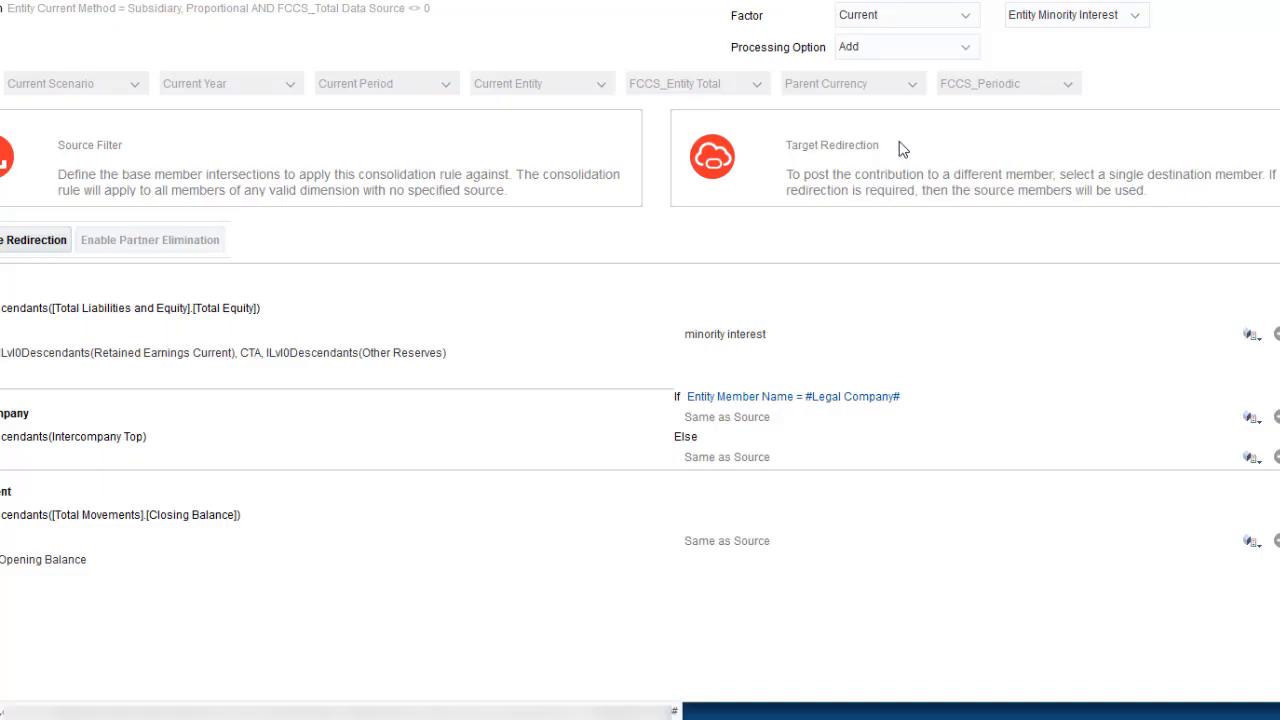
Set the Intercompany target for the If branch to #Source POV Entity#
left_click(714, 417)
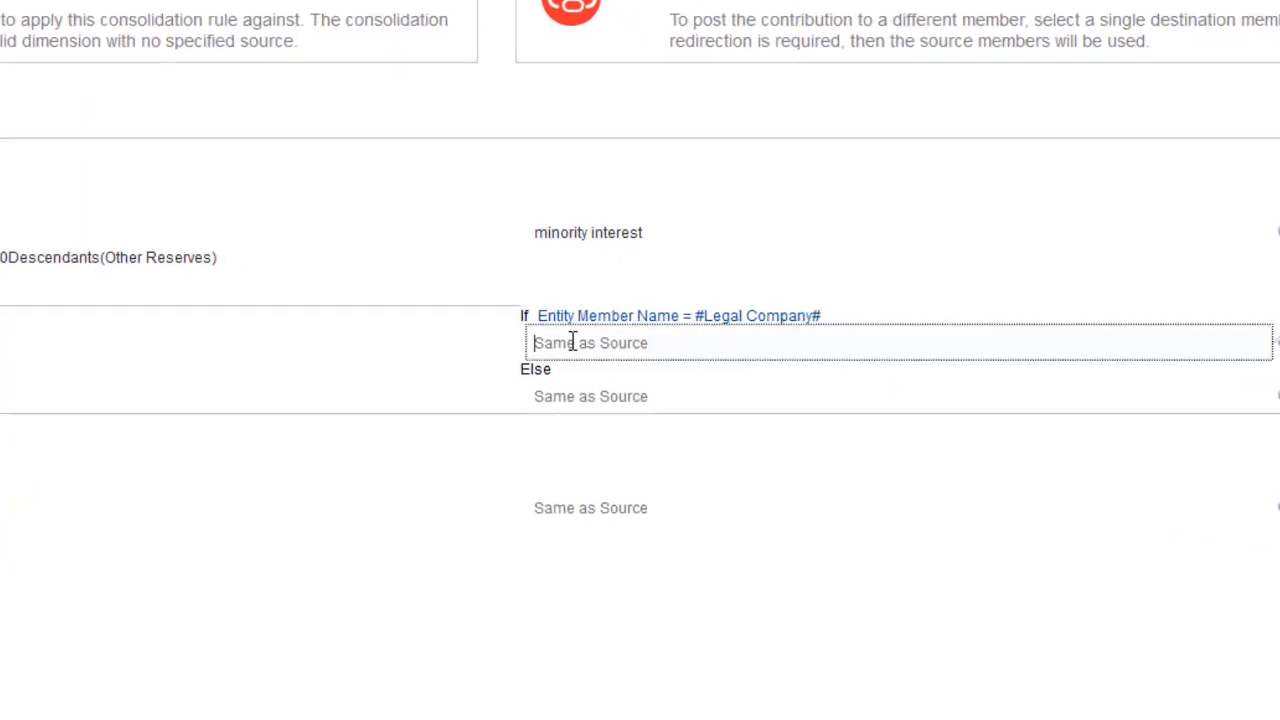
type("#Source ")
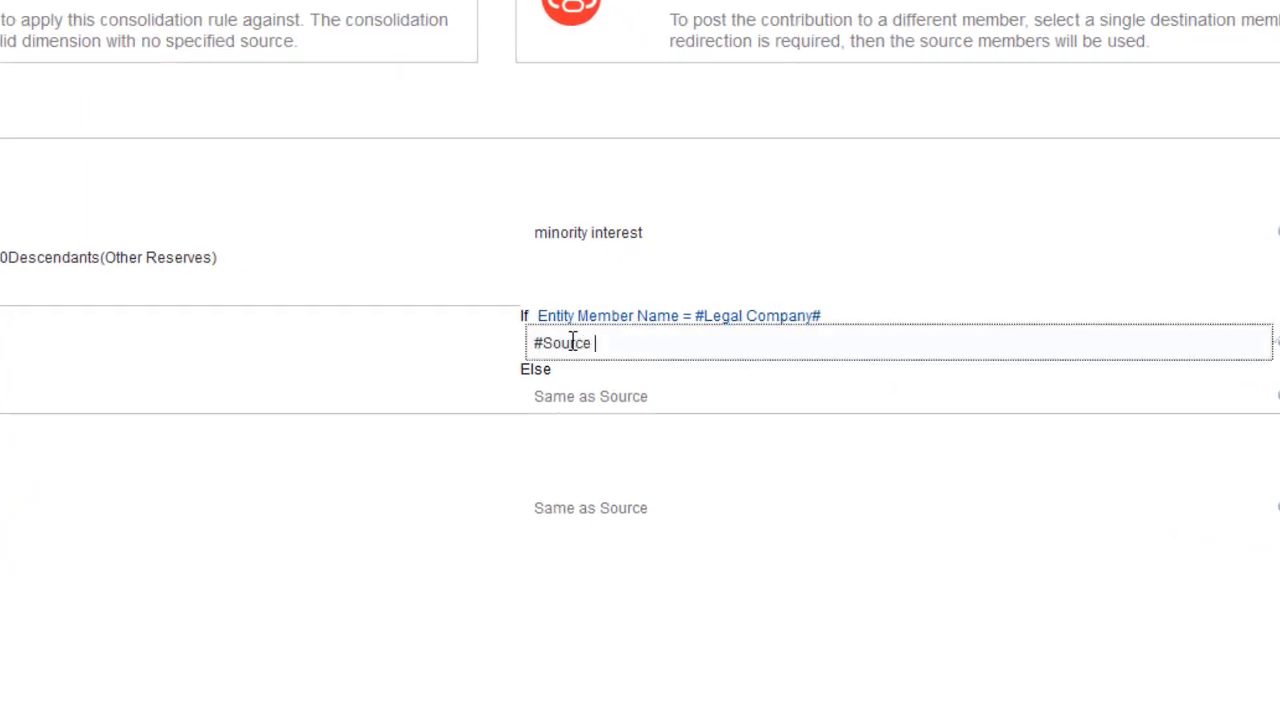
type("POV Entity#")
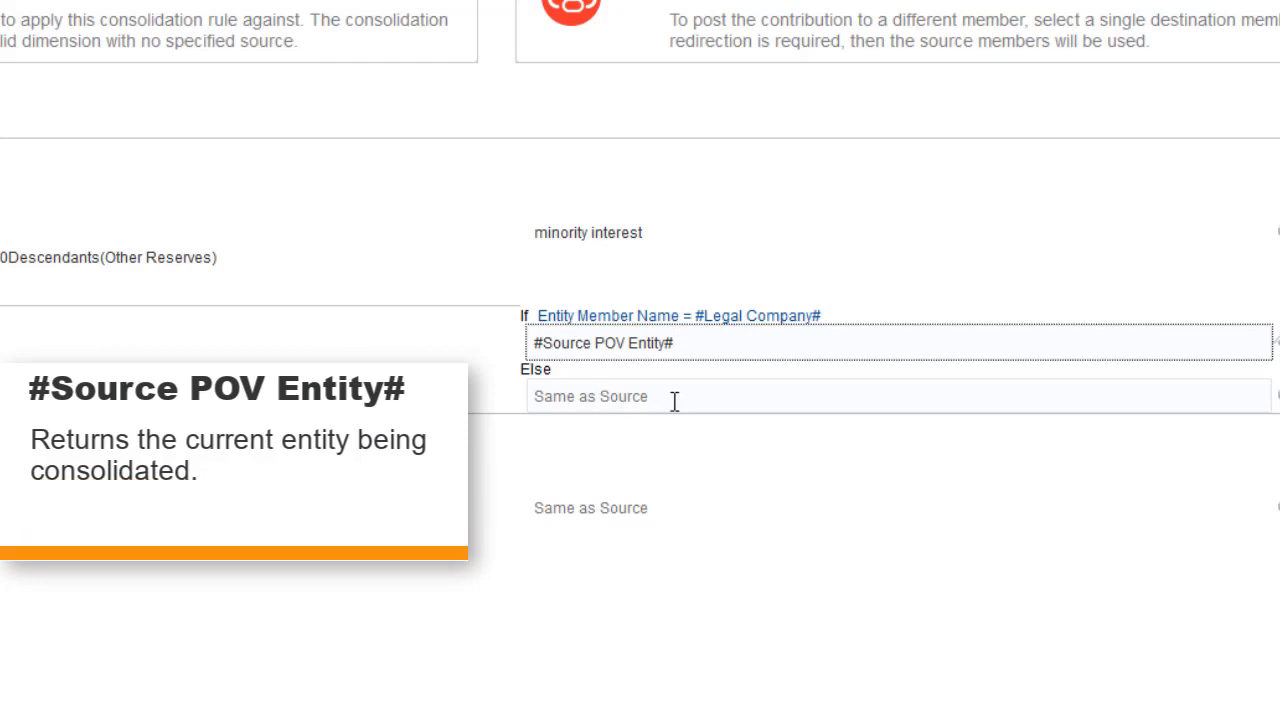
key("Tab")
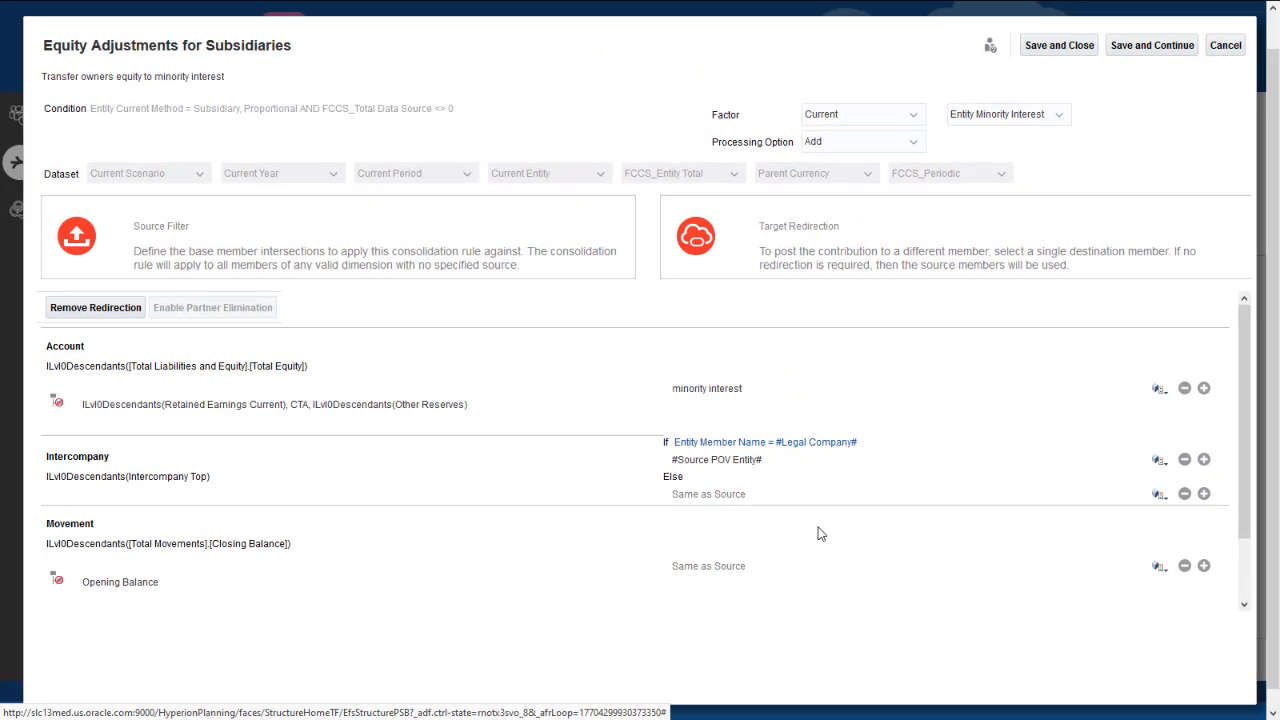
Add an advanced condition to the Movement redirection for Entity Ownership % change greater than 0
scroll(1230, 532, "down", 2)
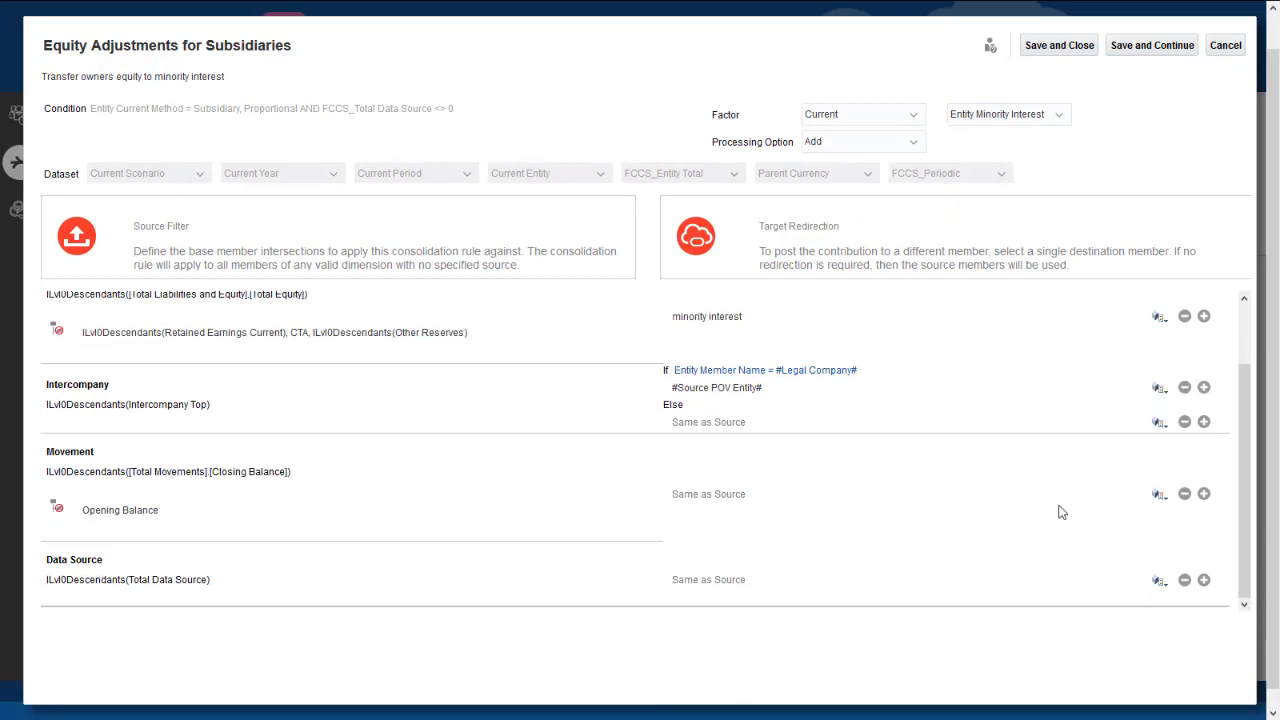
left_click(1203, 496)
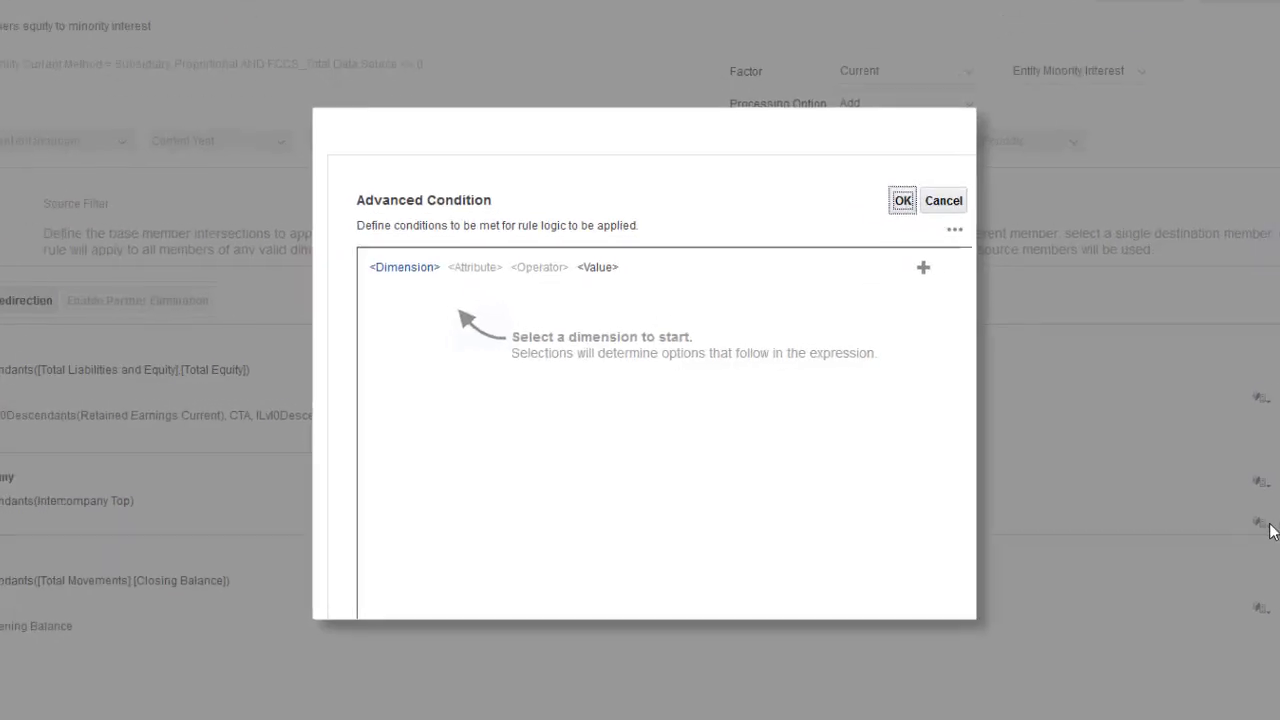
left_click(380, 263)
left_click(414, 363)
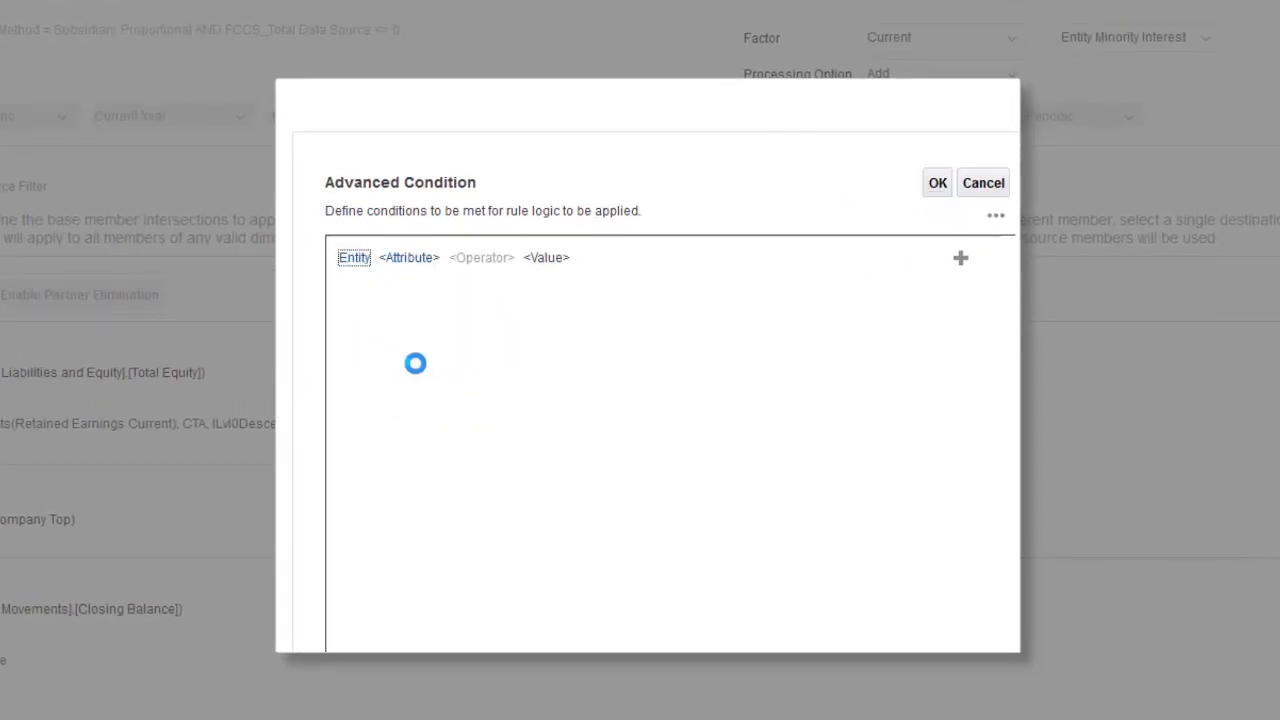
left_click(410, 260)
left_click(440, 474)
left_click(553, 262)
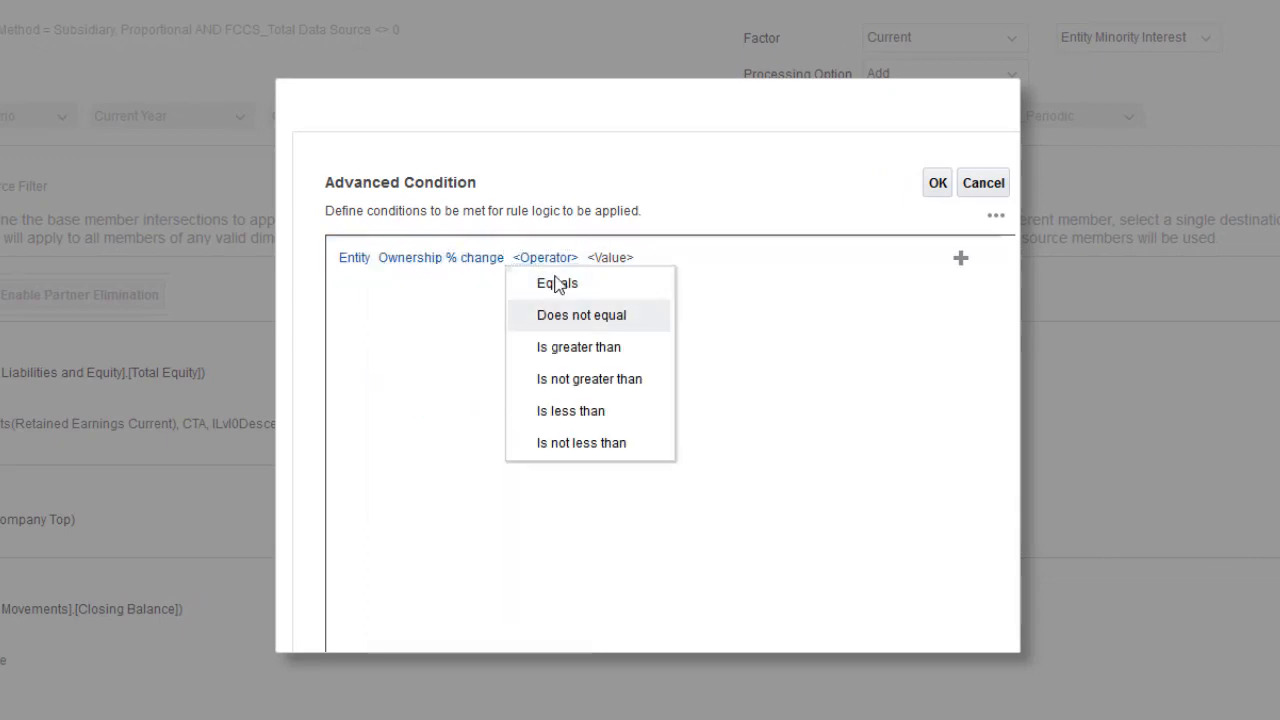
left_click(565, 346)
type("0")
left_click(937, 183)
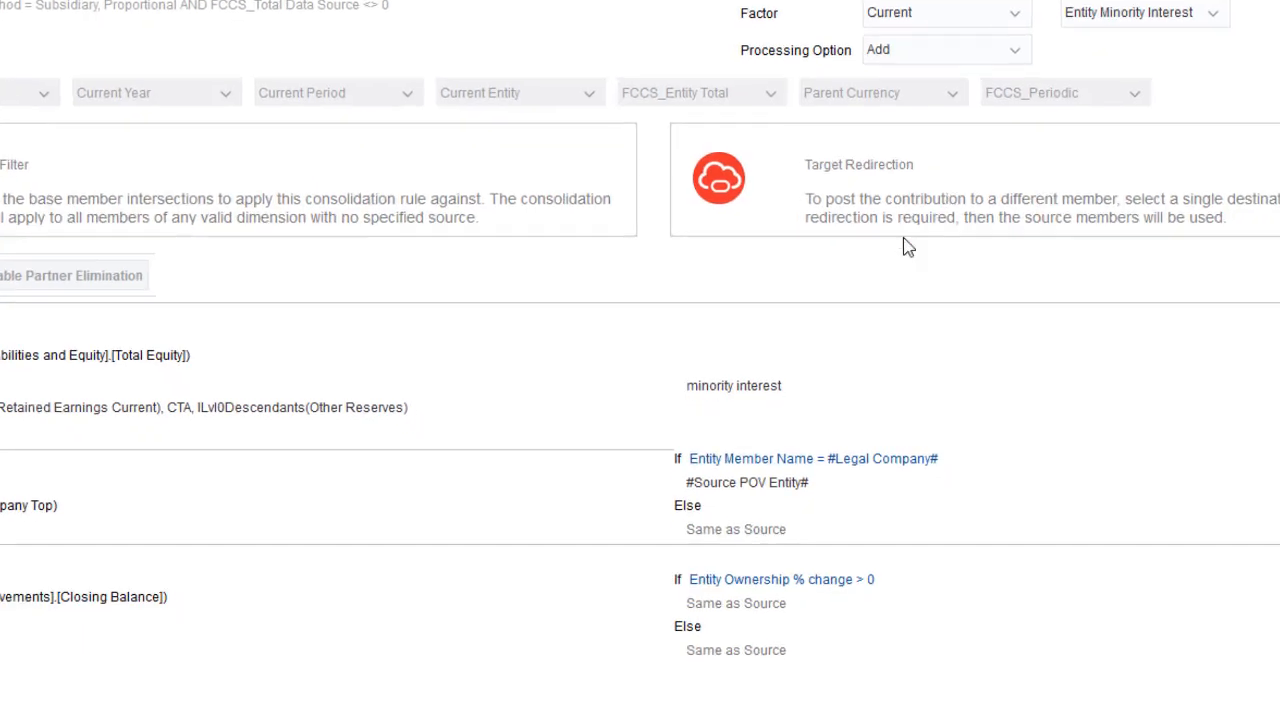
Set the Movement target to Acquisitions for the If branch and Disposals for the Else branch
left_click(696, 601)
type("Acquisitions")
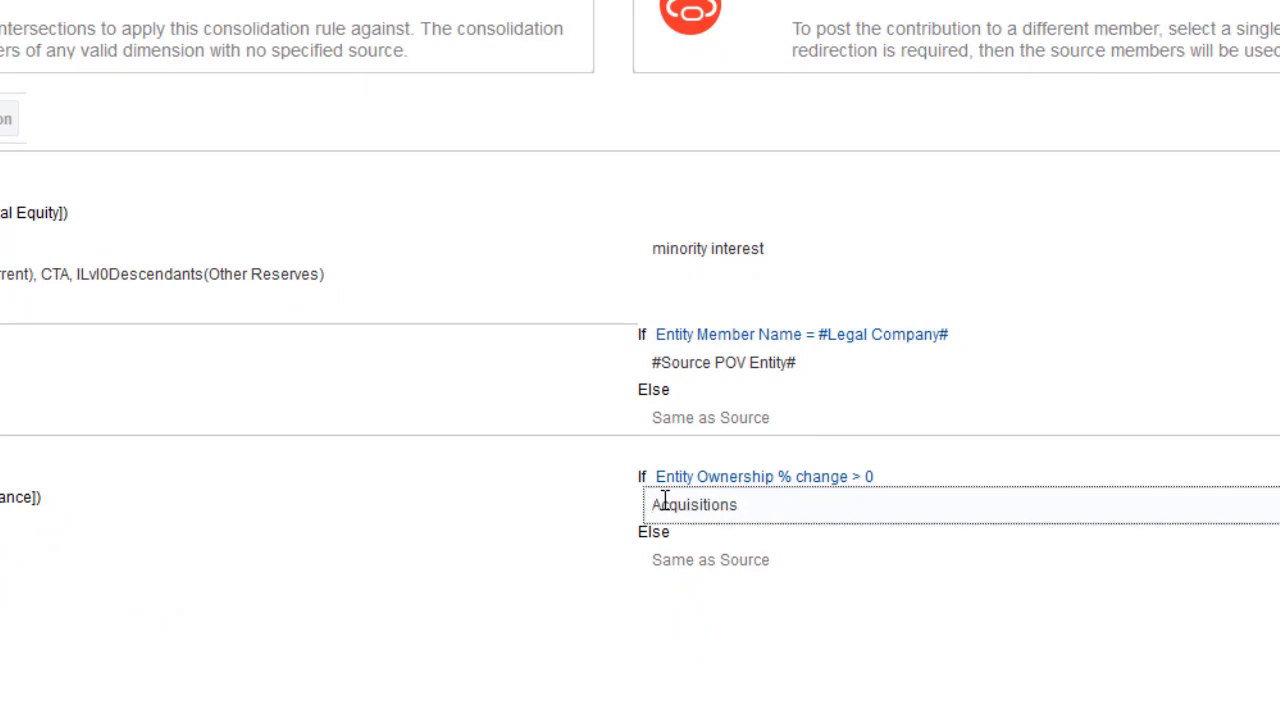
left_click(680, 561)
type("Disposals")
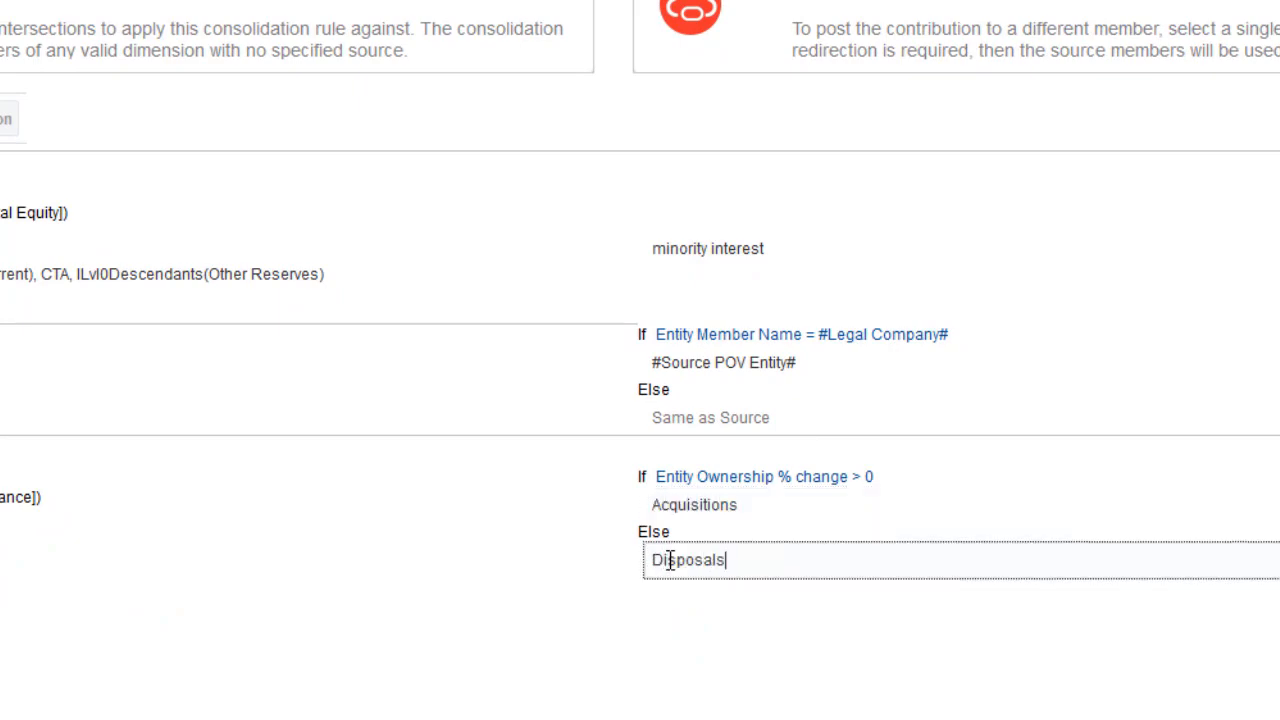
key("Tab")
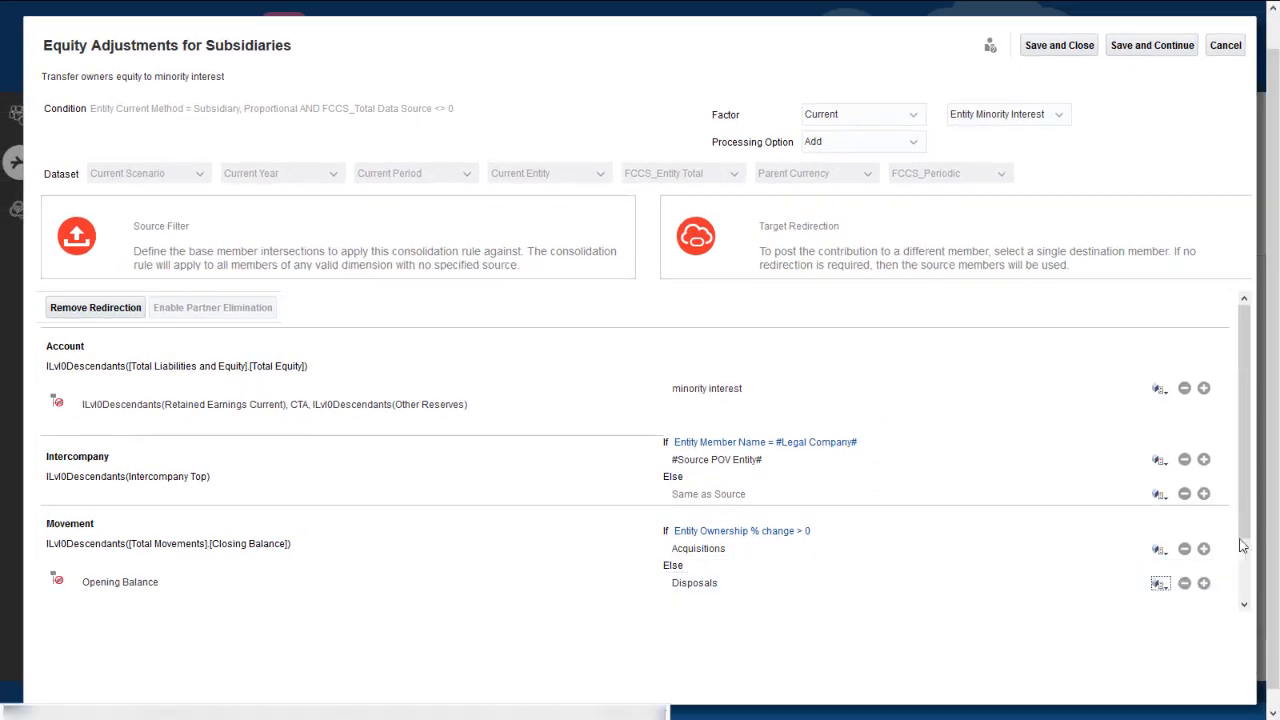
Redirect the Data Source dimension to Equity Adjustments under Total Eliminations, and save and close the rule
left_click_drag(1243, 542, 1243, 592)
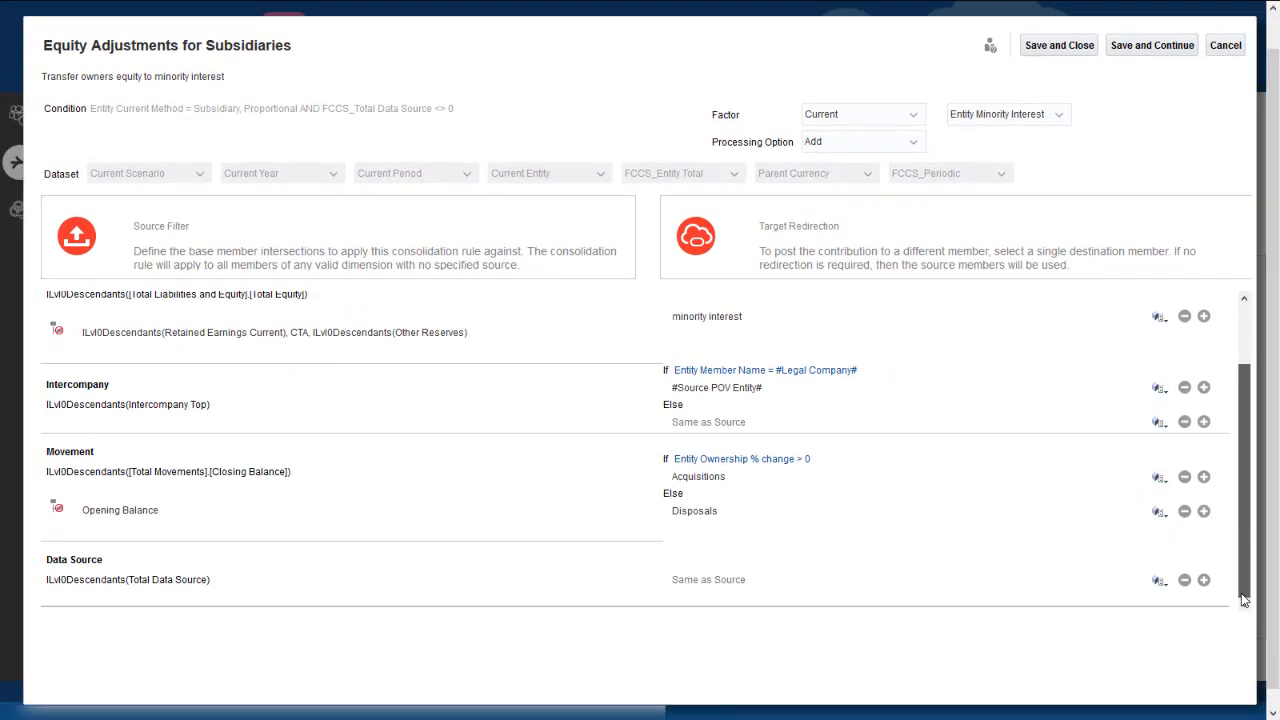
left_click(1159, 581)
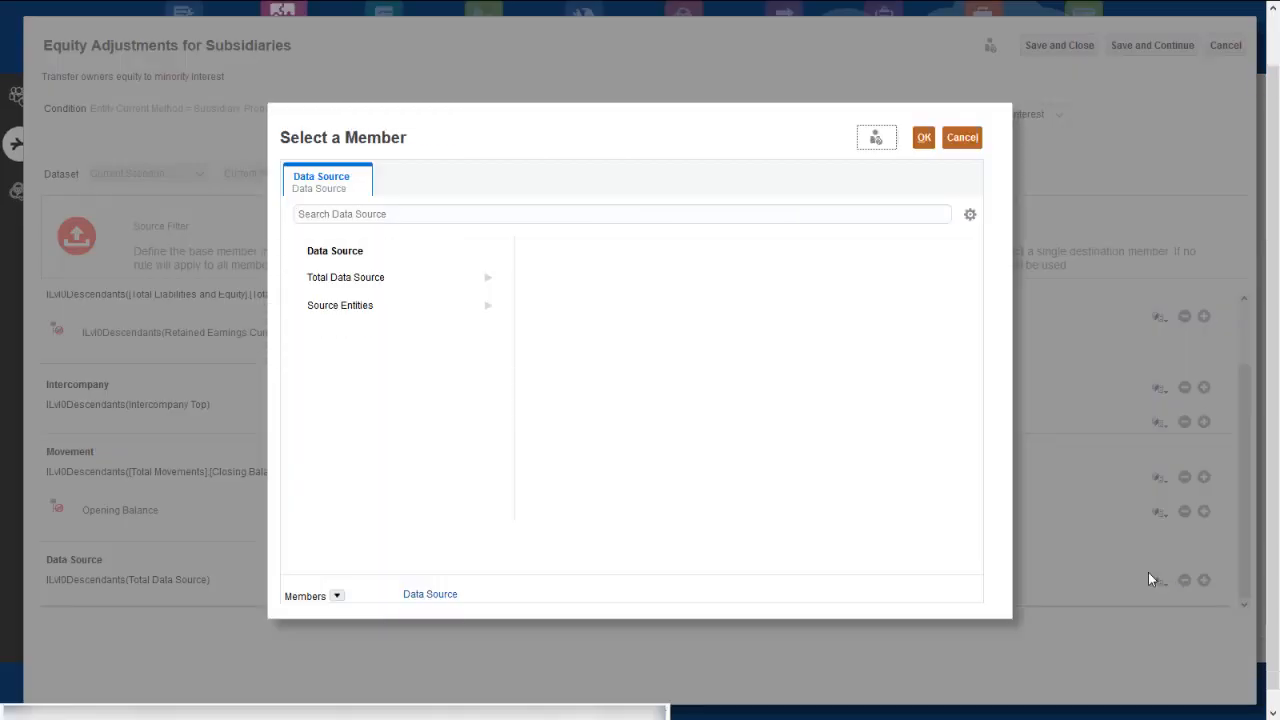
left_click(412, 257)
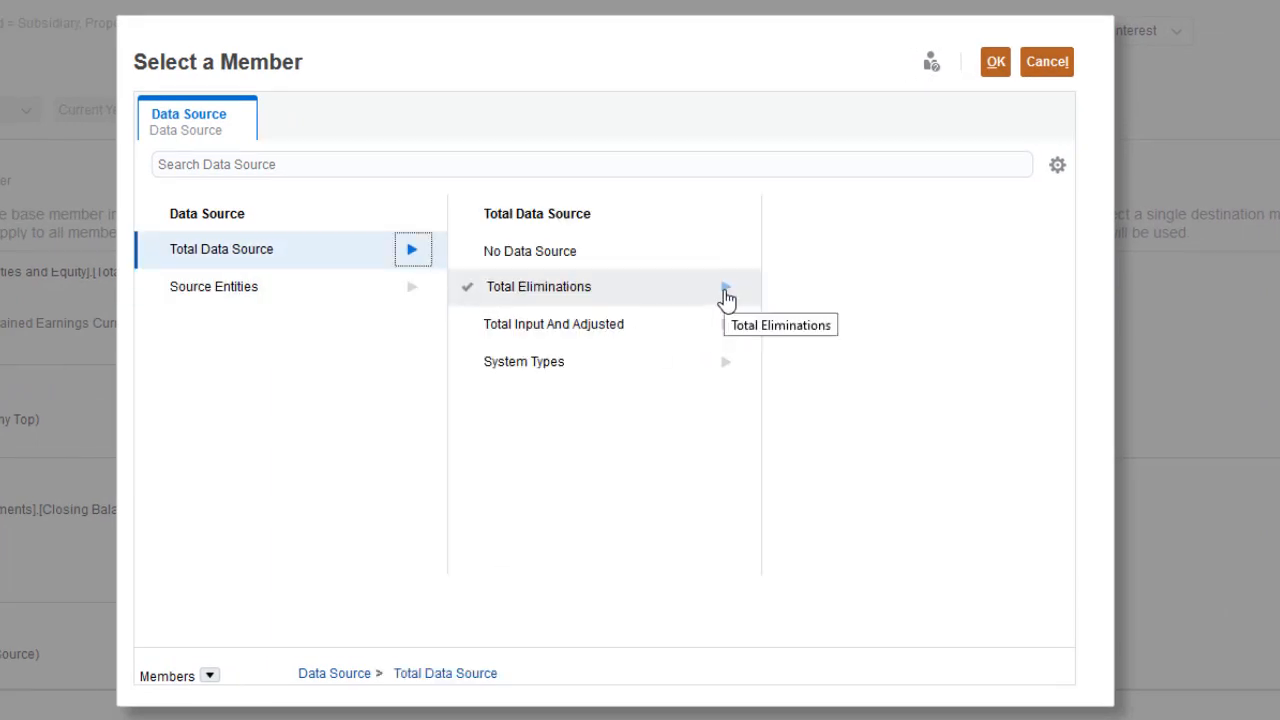
left_click(725, 290)
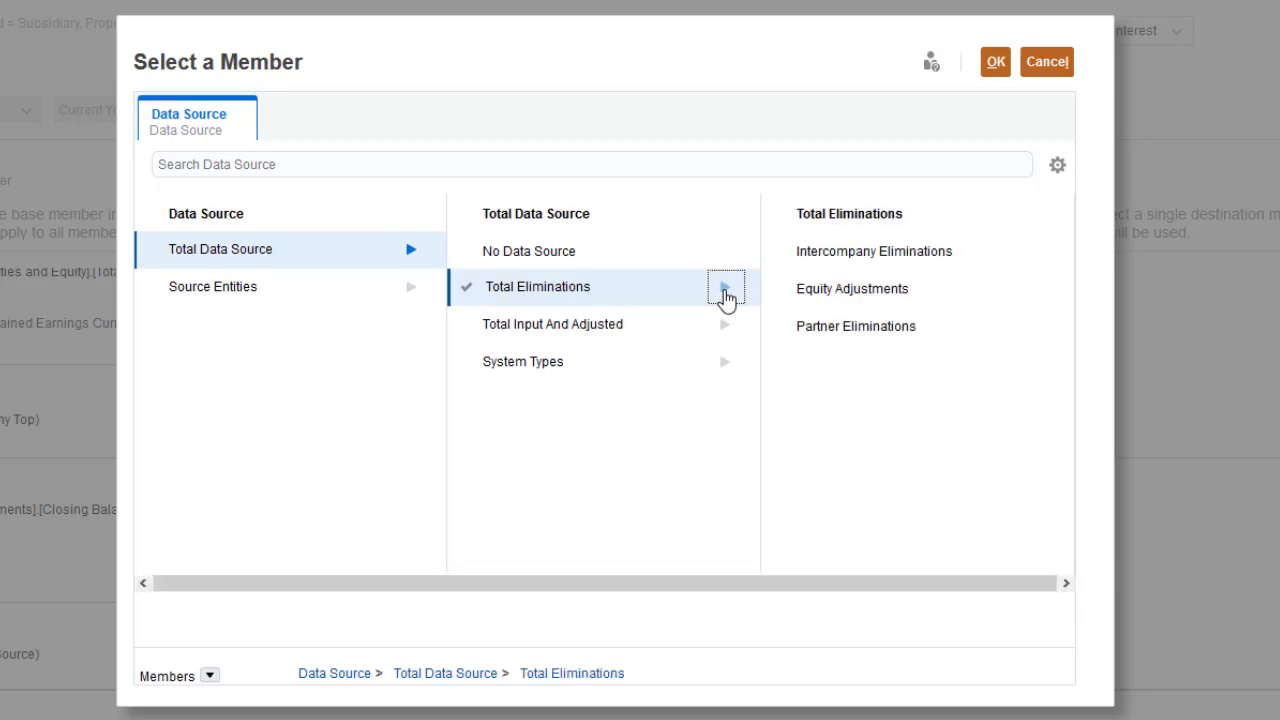
left_click(780, 296)
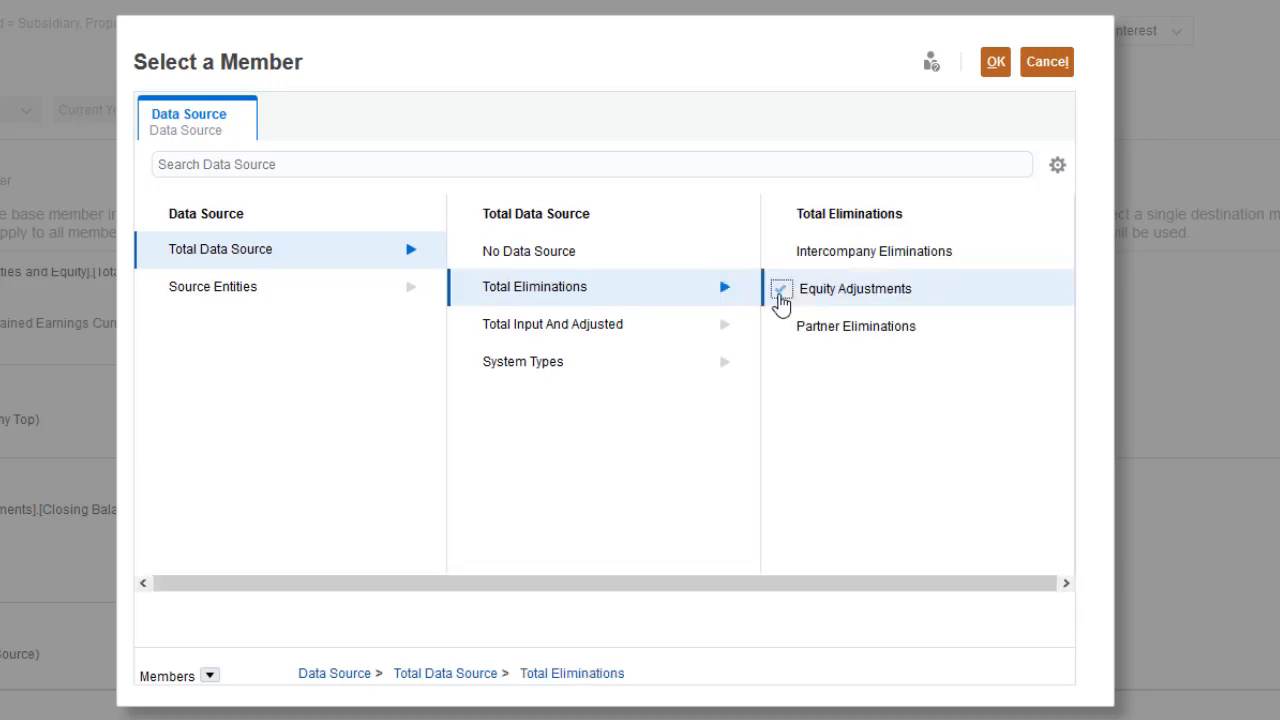
left_click(780, 296)
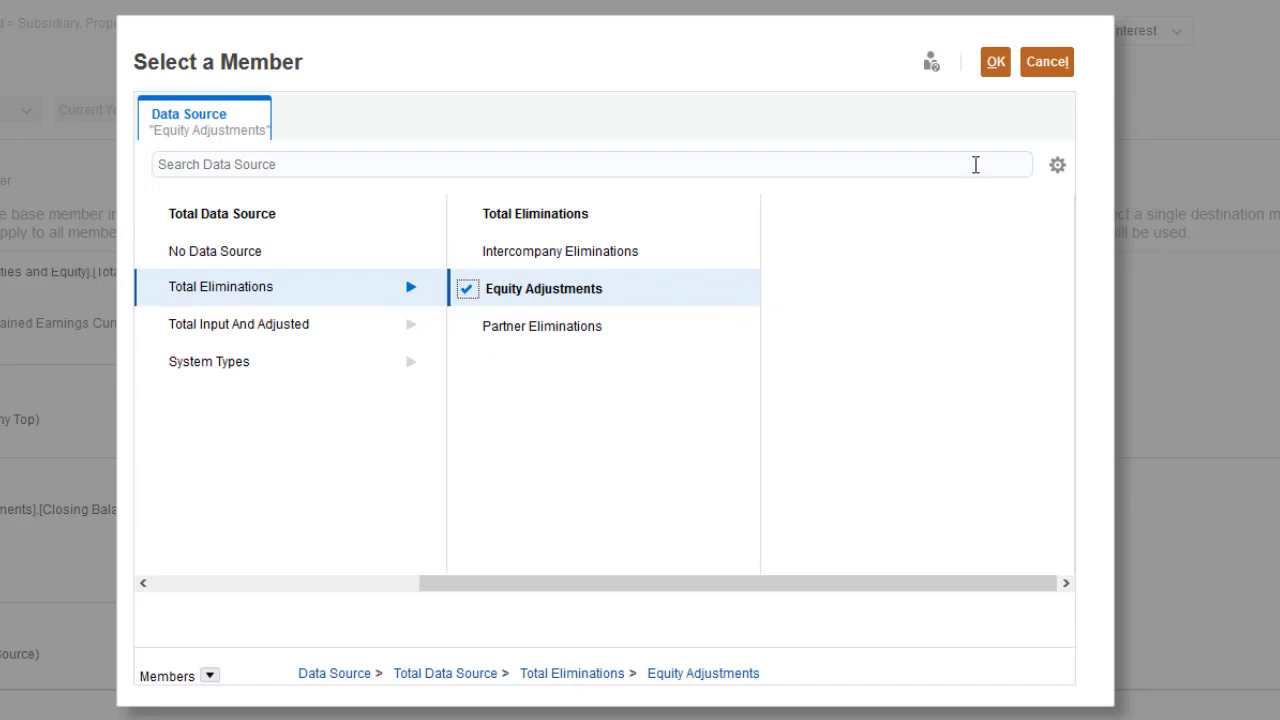
left_click(996, 64)
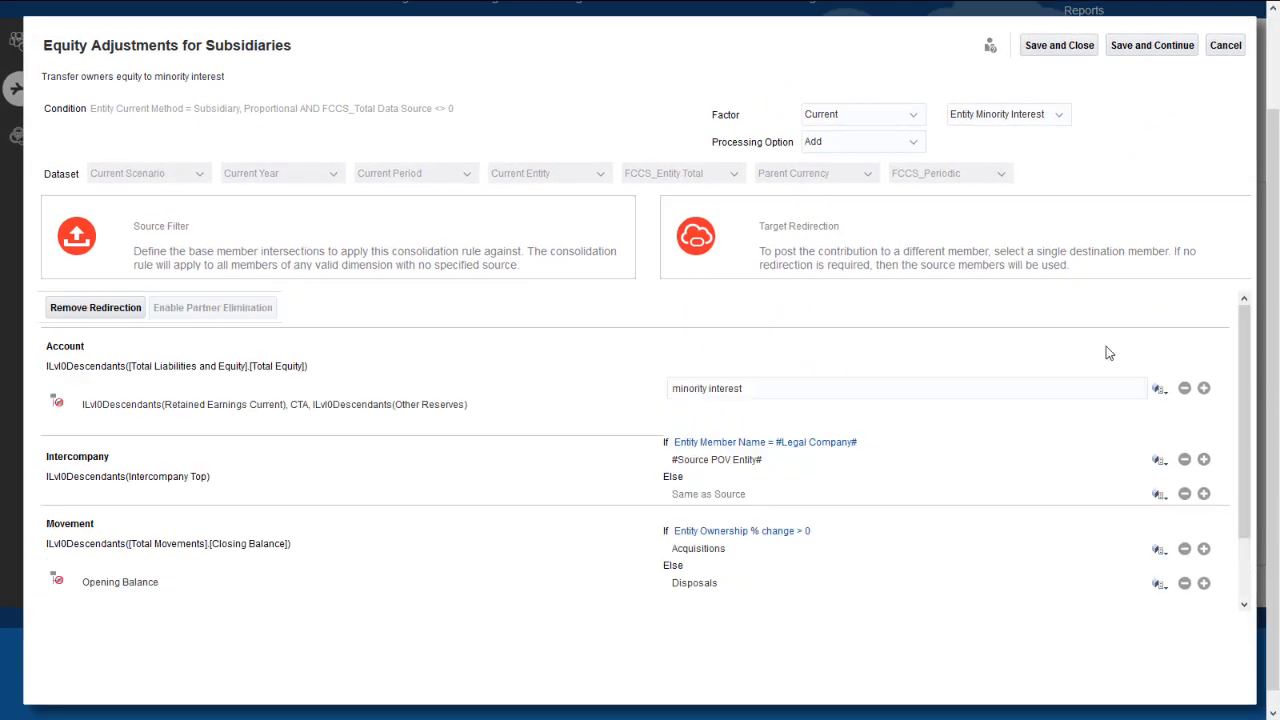
left_click(1059, 45)
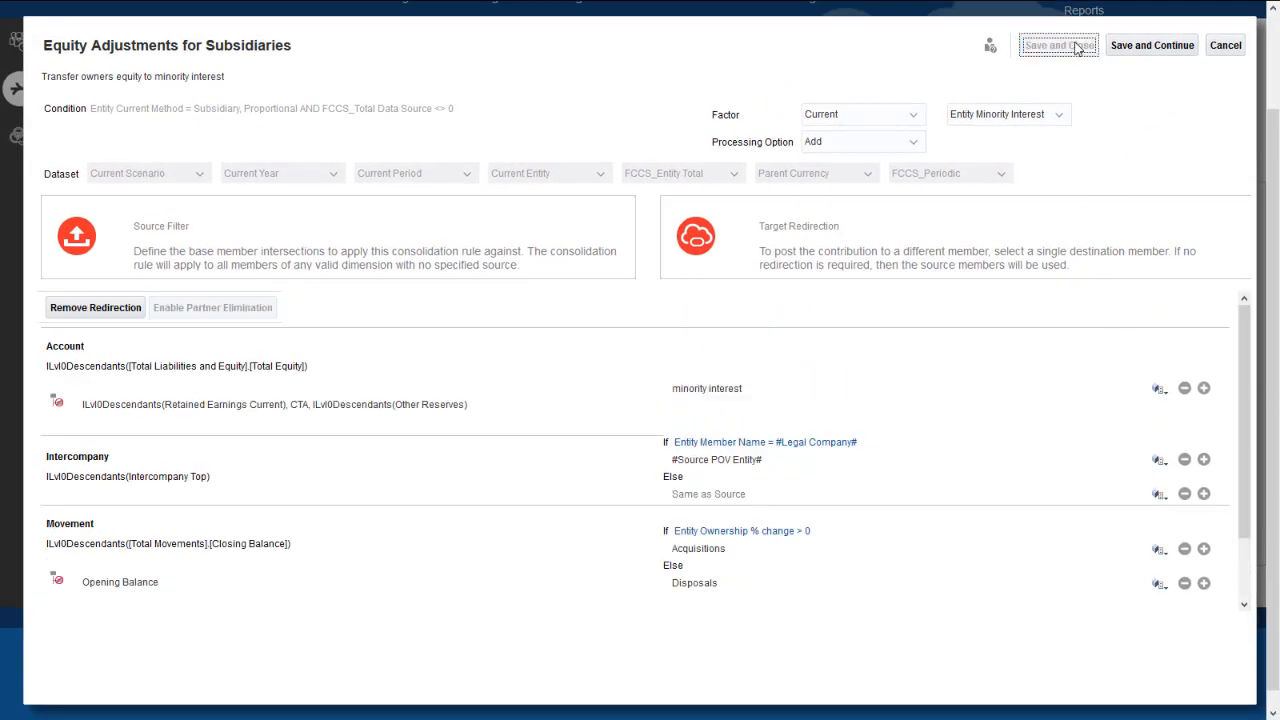
left_click_drag(1247, 411, 1243, 461)
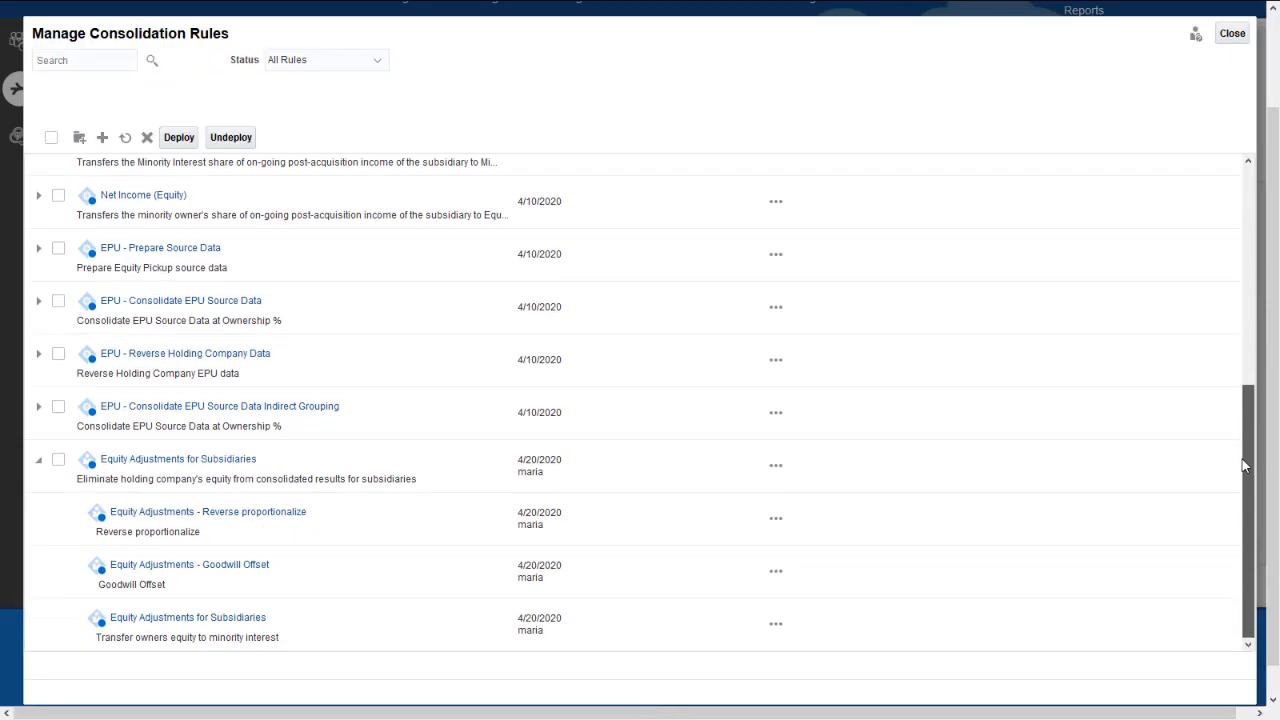